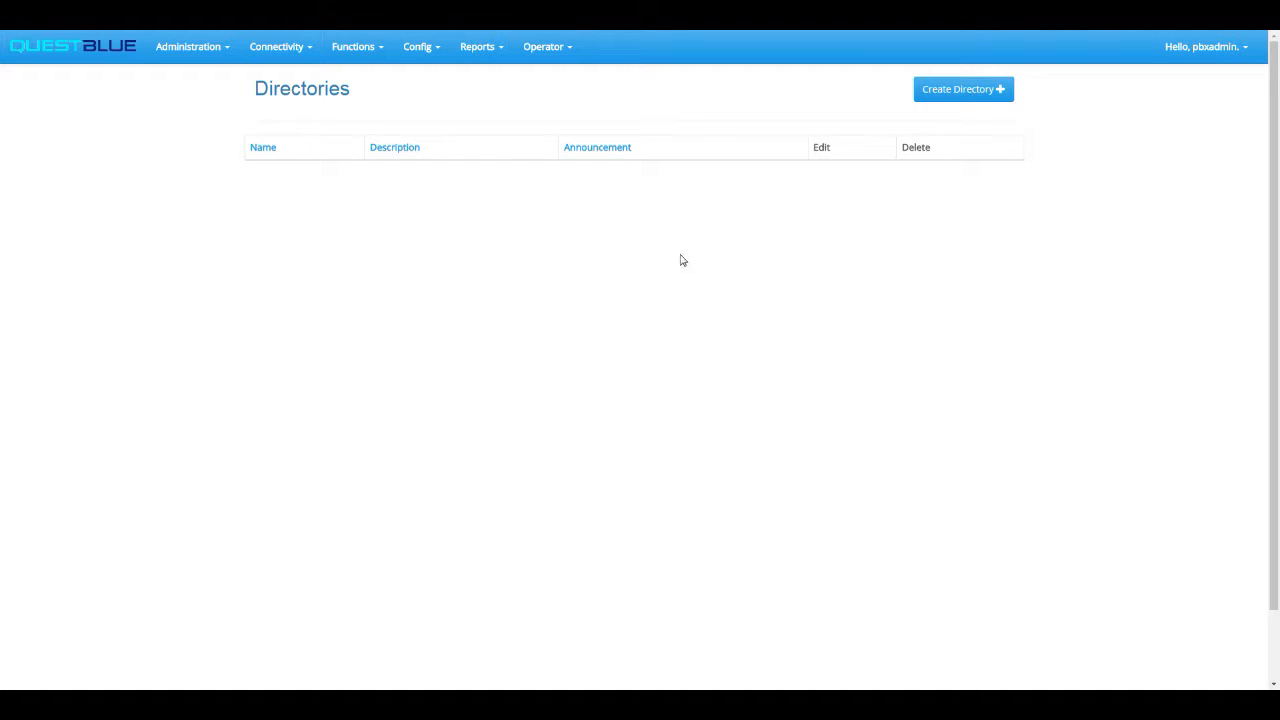
Step: Go to the Directories function and start creating a new directory
left_click(350, 47)
left_click(360, 180)
left_click(965, 95)
left_click(569, 158)
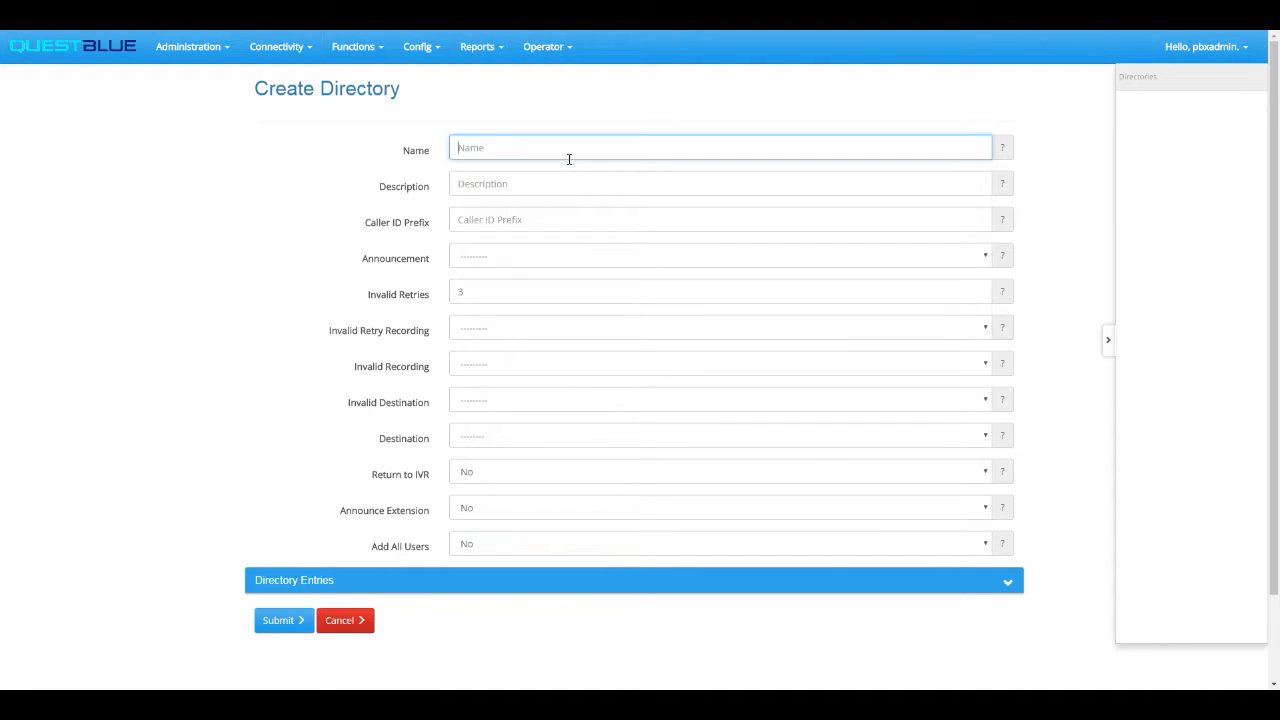
type("Direc")
key("BackSpace")
key("BackSpace")
key("BackSpace")
key("BackSpace")
key("BackSpace")
type("Sale")
key("BackSpace")
key("BackSpace")
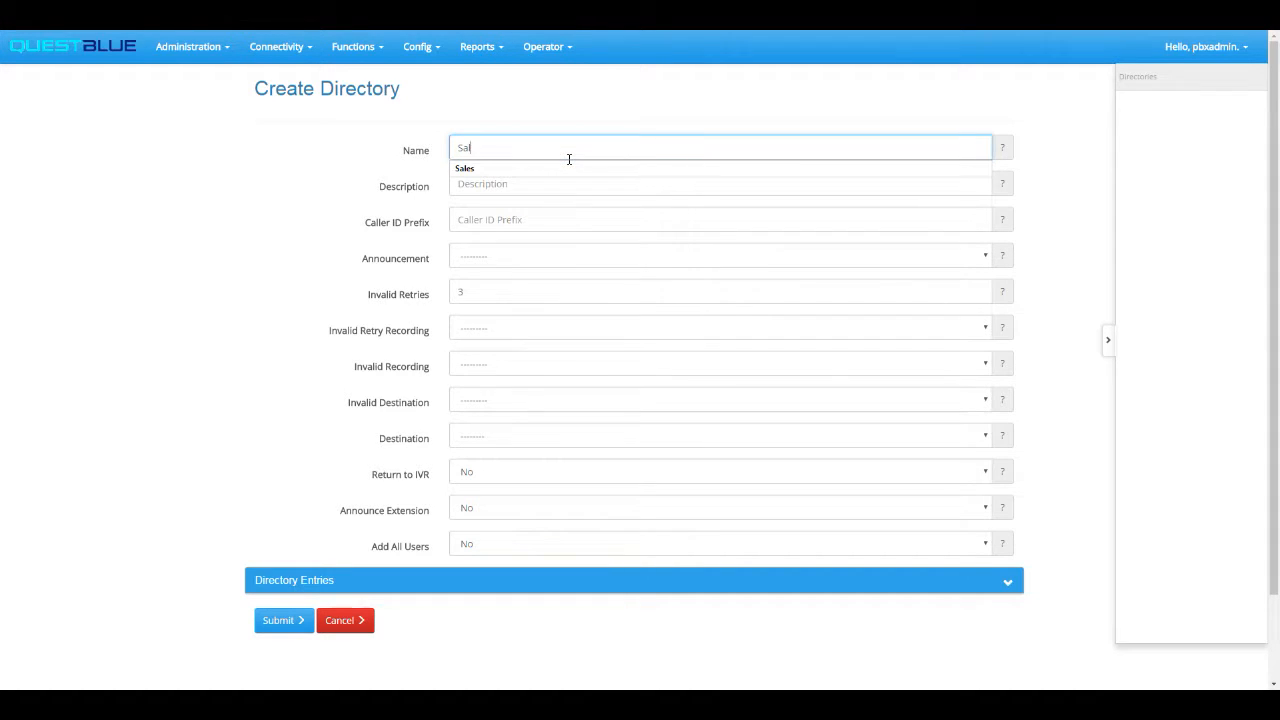
key("BackSpace")
type("uppor")
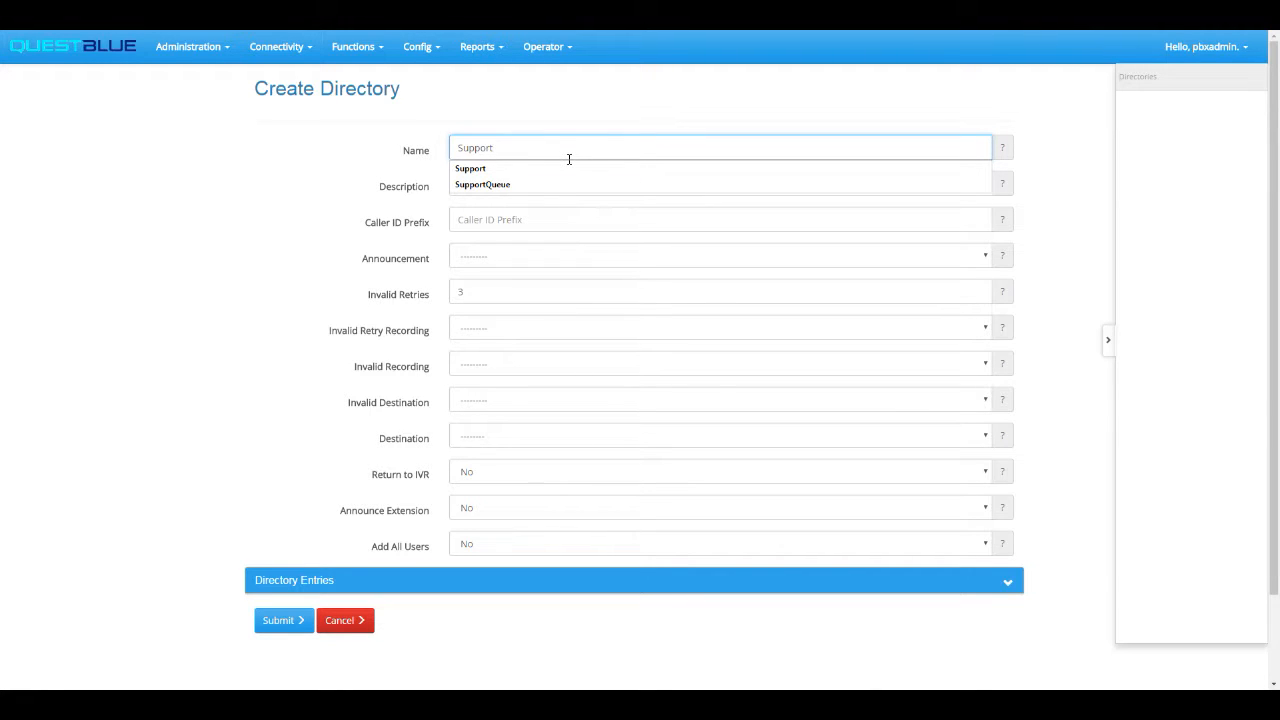
type("t")
key("BackSpace")
key("BackSpace")
key("BackSpace")
key("BackSpace")
key("BackSpace")
key("BackSpace")
key("BackSpace")
Step: Name the new directory Directory and enter Directory as its description
type("Directory")
key("Tab")
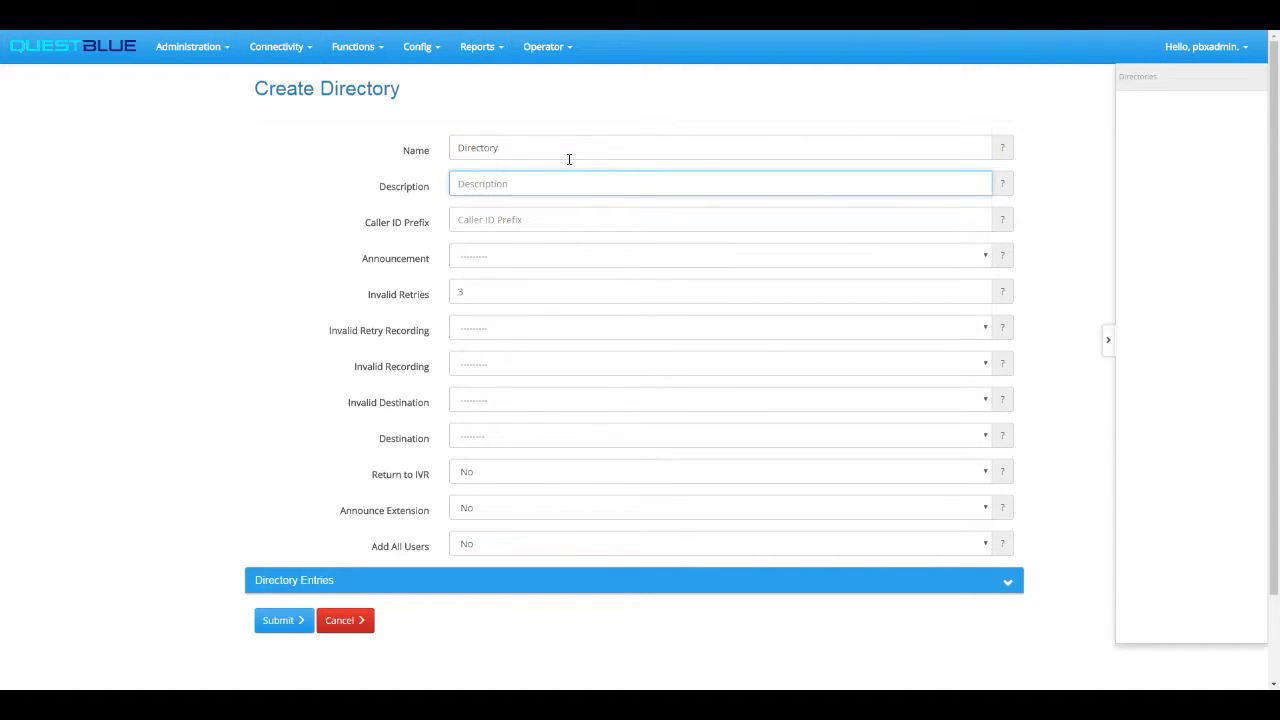
type("Directory")
key("Tab")
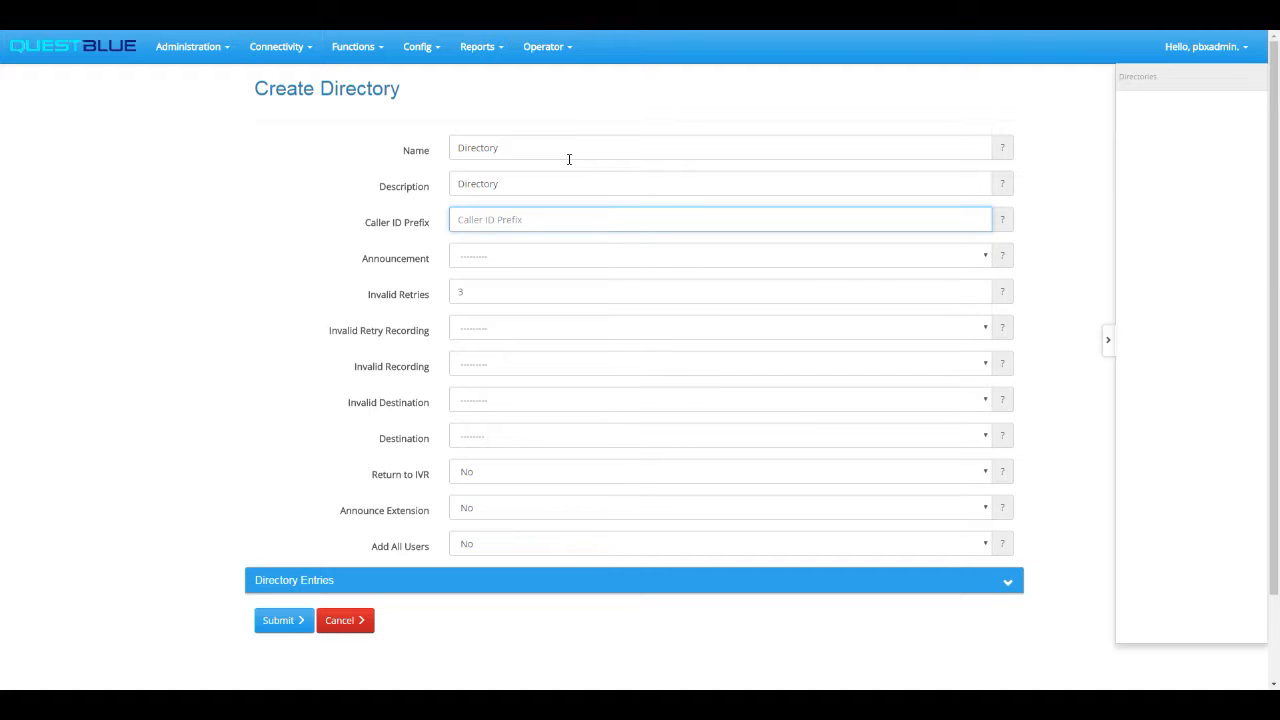
type("Dir")
key("BackSpace")
key("BackSpace")
key("BackSpace")
type("Dir")
key("BackSpace")
key("BackSpace")
key("BackSpace")
Step: Review the available announcement choices for the directory, keeping the blank option selected
left_click(509, 262)
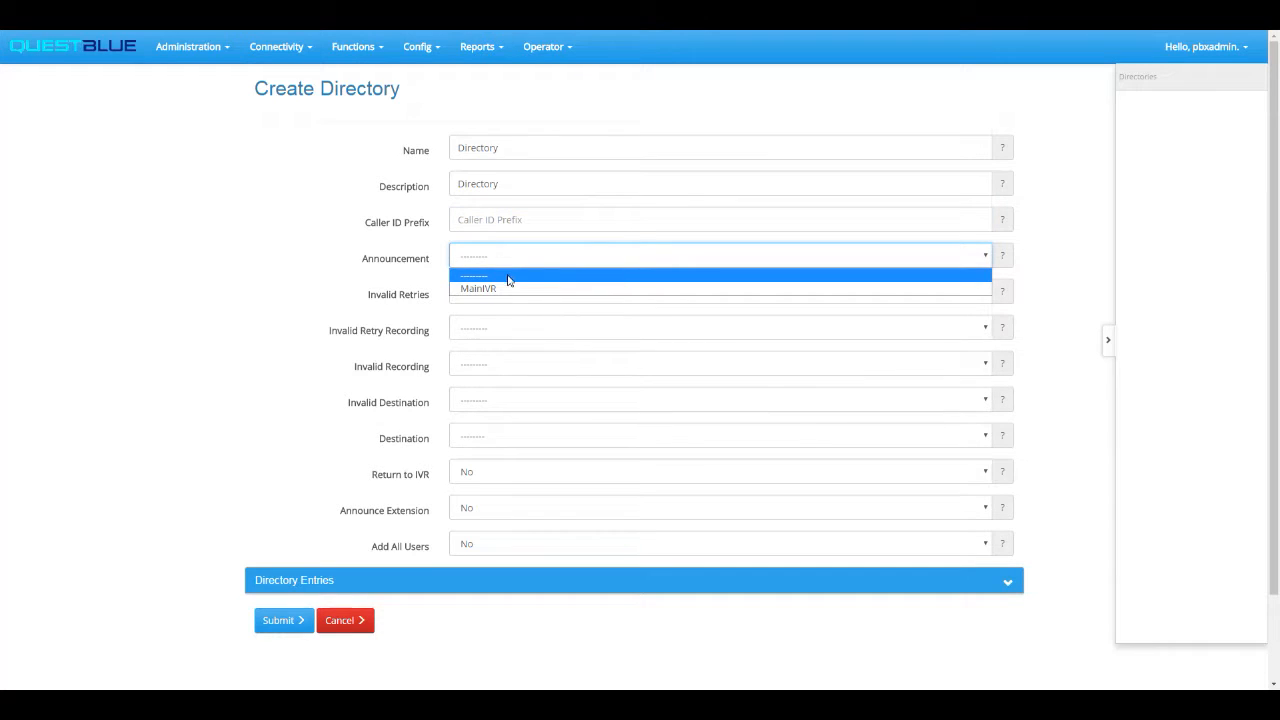
left_click(509, 278)
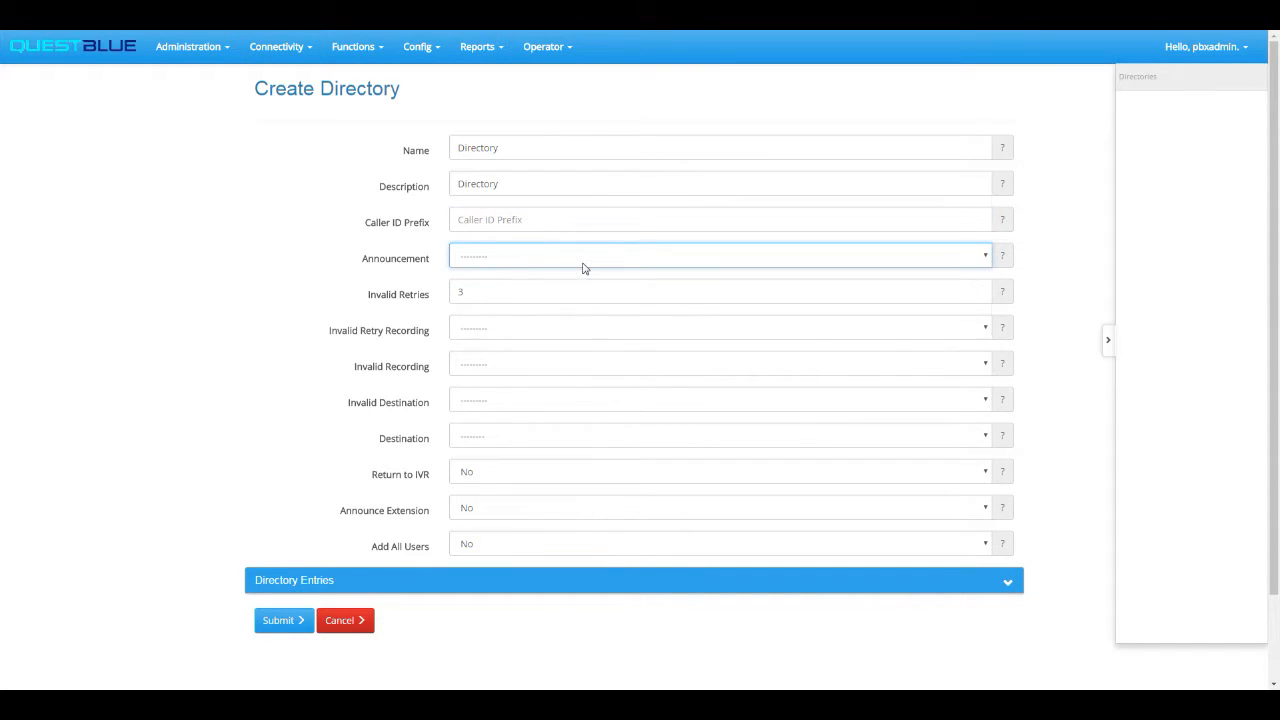
left_click(583, 266)
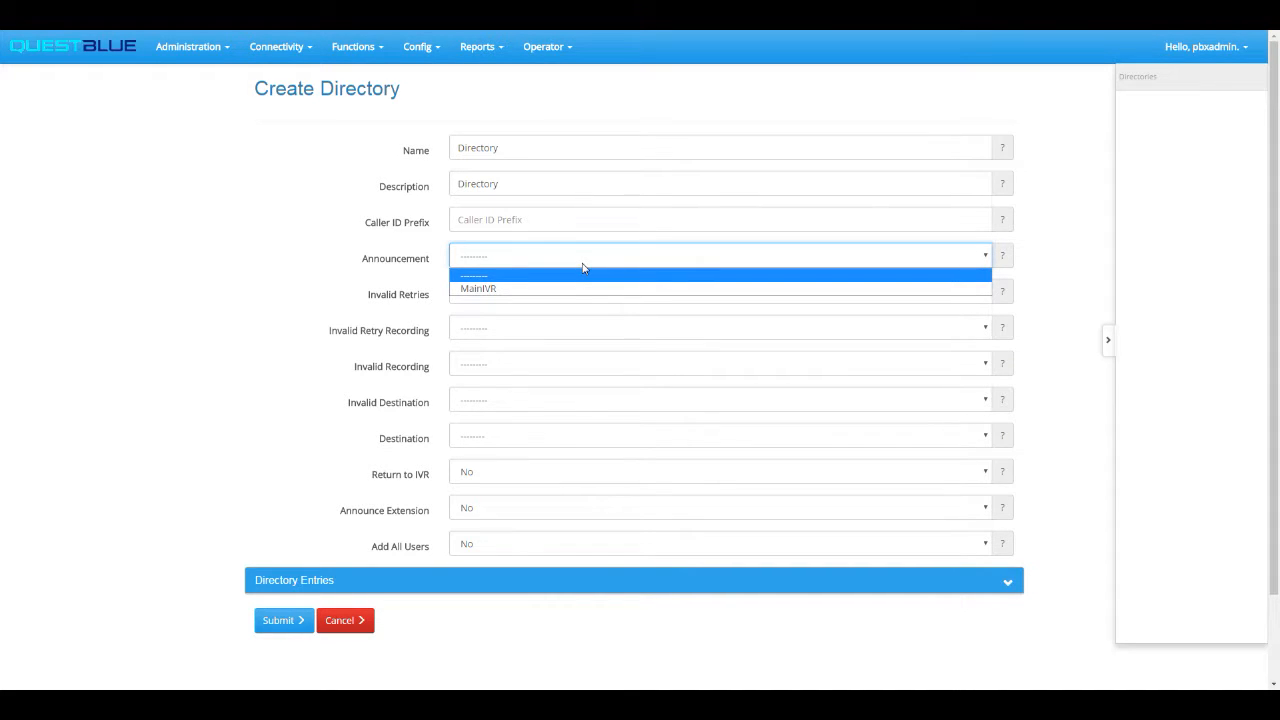
left_click(486, 276)
Step: Change the number of invalid retries to 2 and back to 3
left_click(508, 290)
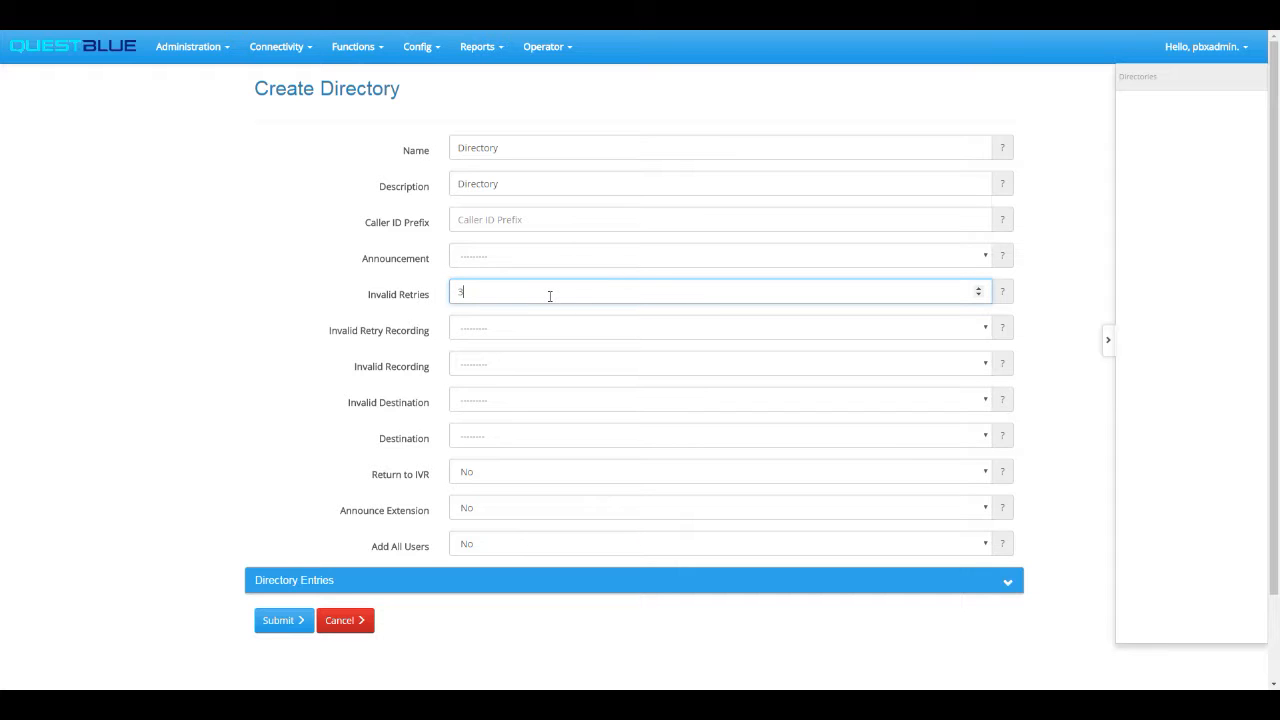
key("BackSpace")
type("2")
key("BackSpace")
type("3")
Step: Check the invalid recording choices without selecting one, and set the invalid destination to Voicemail
left_click(477, 370)
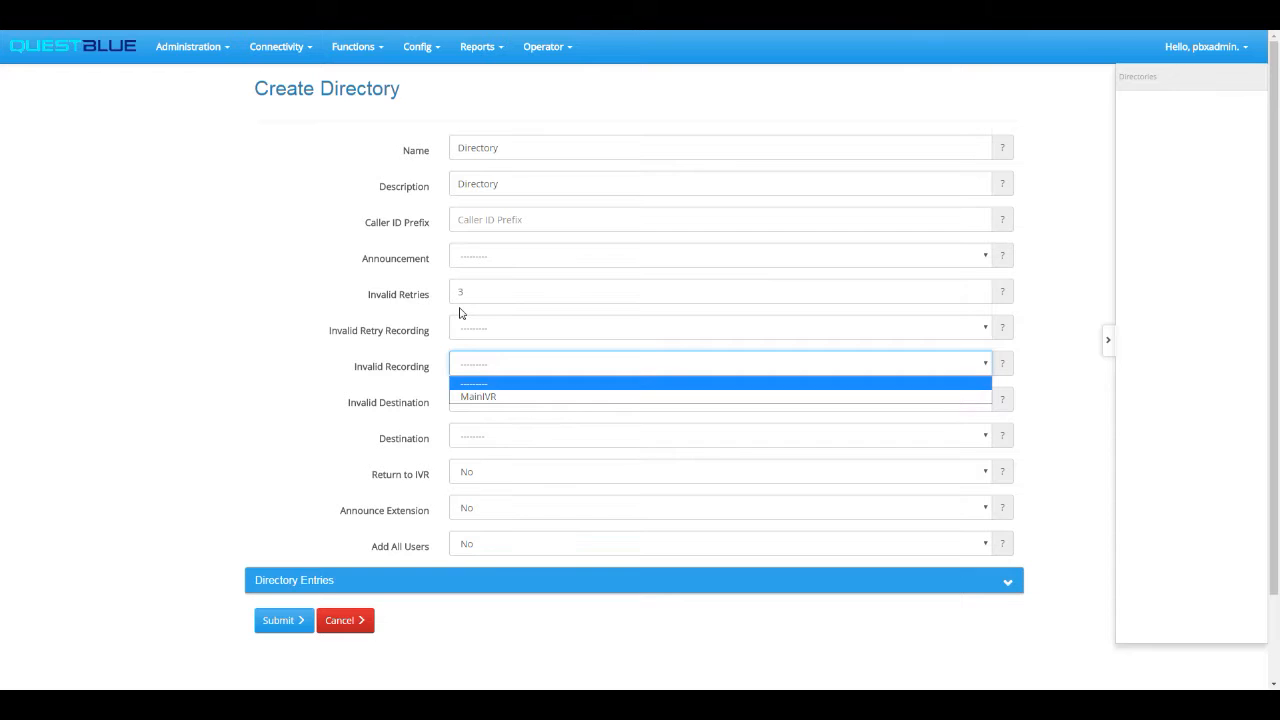
left_click(308, 359)
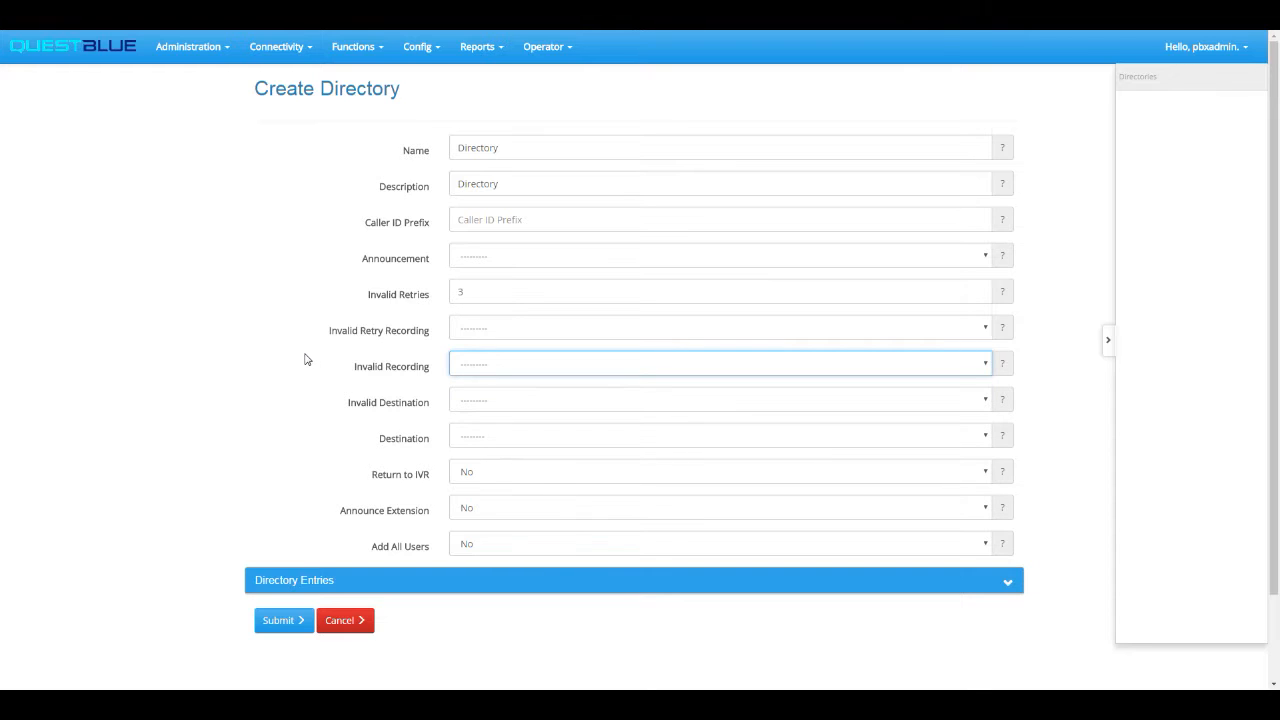
left_click(500, 404)
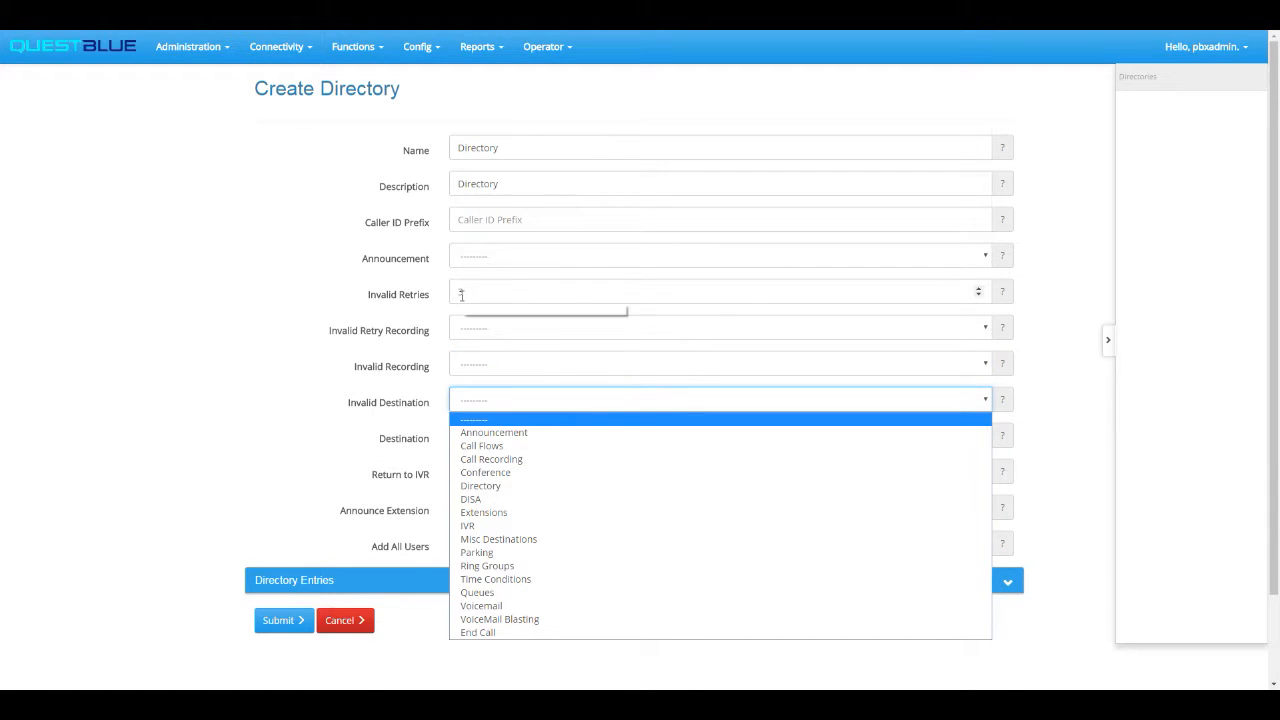
left_click(505, 606)
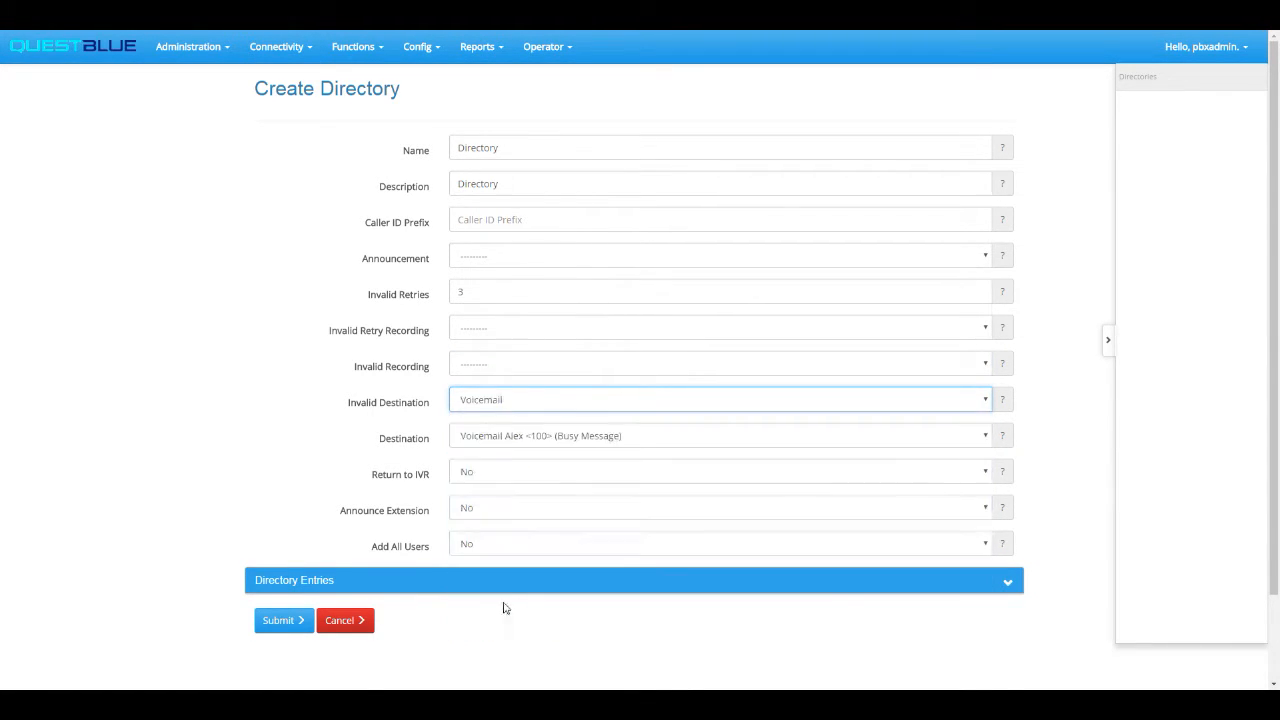
Step: Set Return to IVR to Yes while keeping Voicemail as the invalid destination
left_click(502, 476)
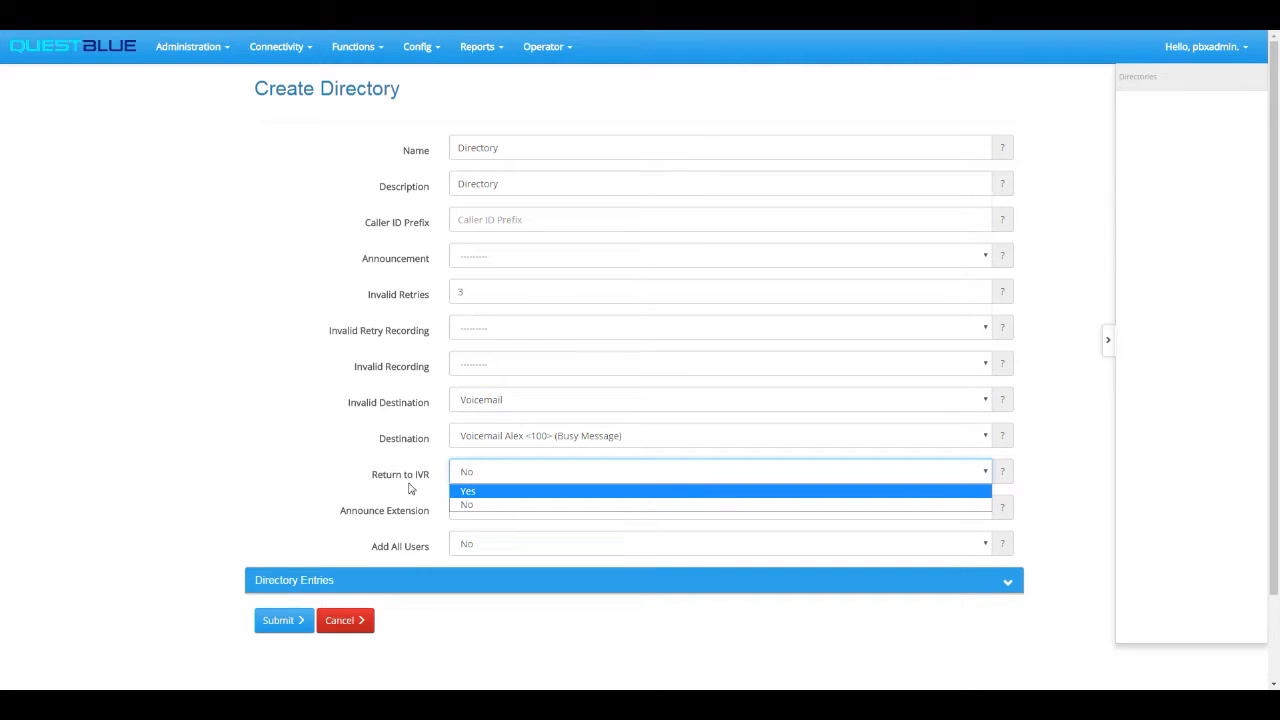
left_click(485, 493)
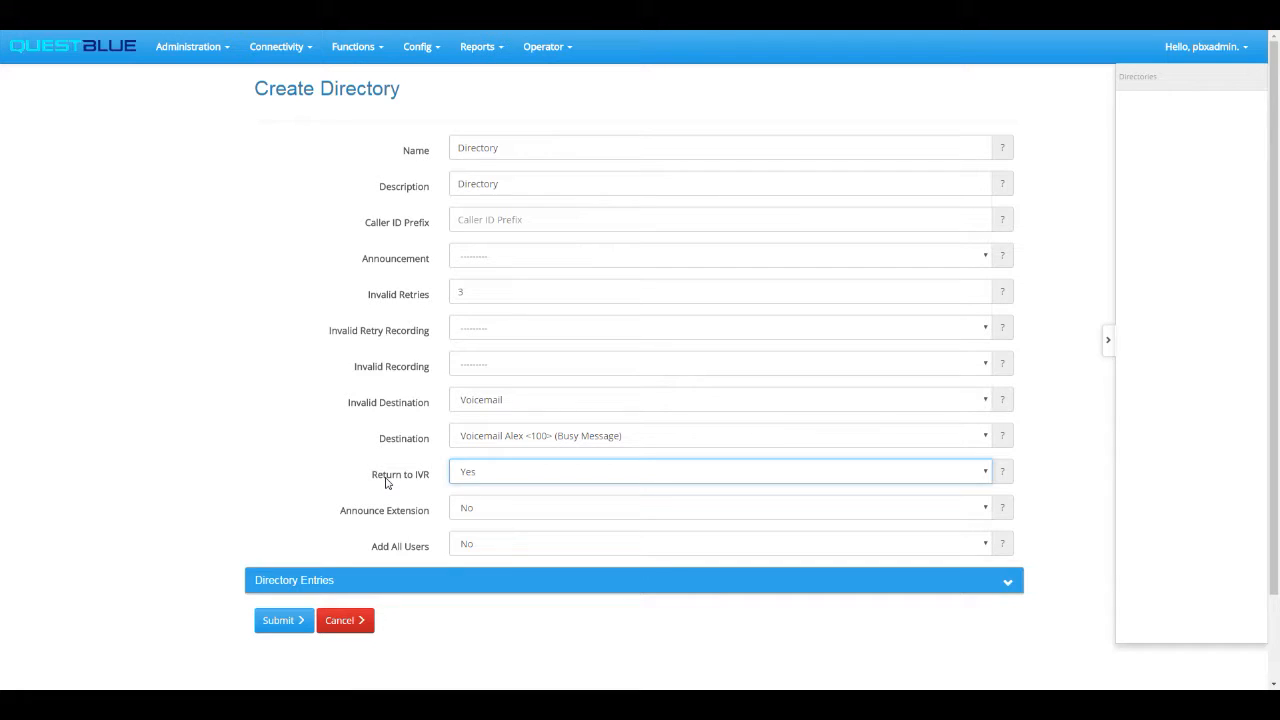
left_click(522, 410)
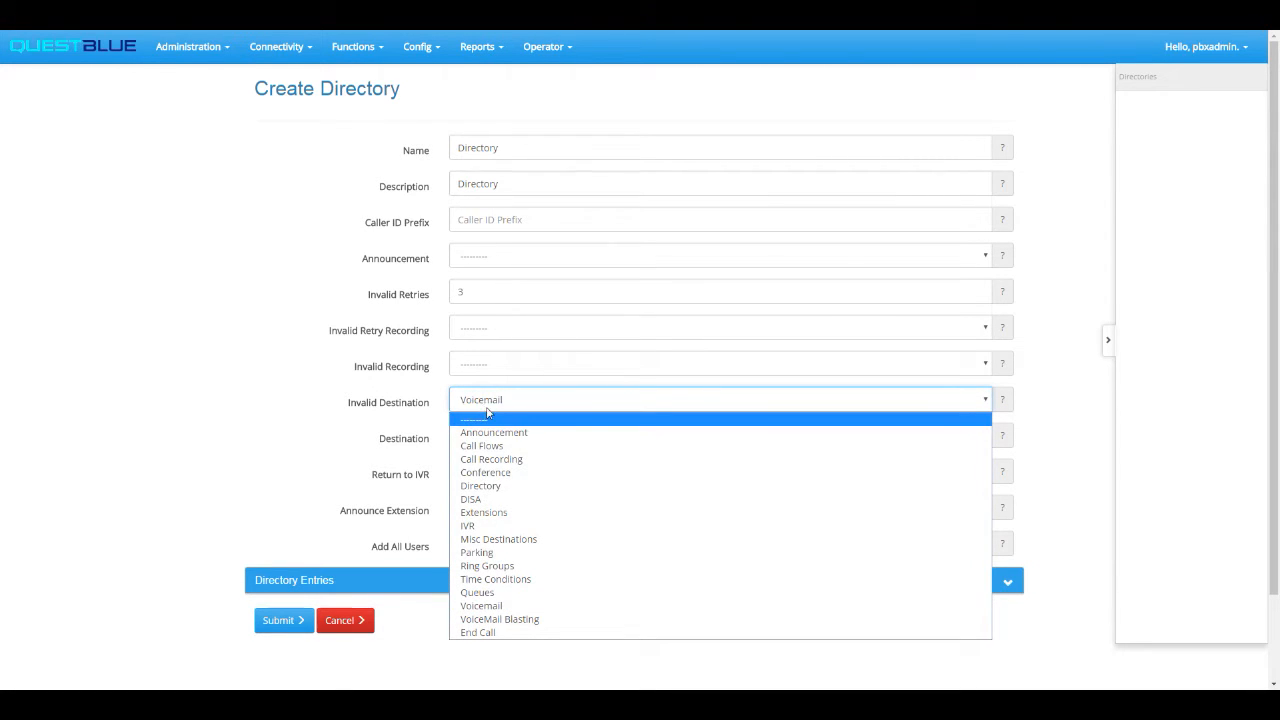
left_click(481, 607)
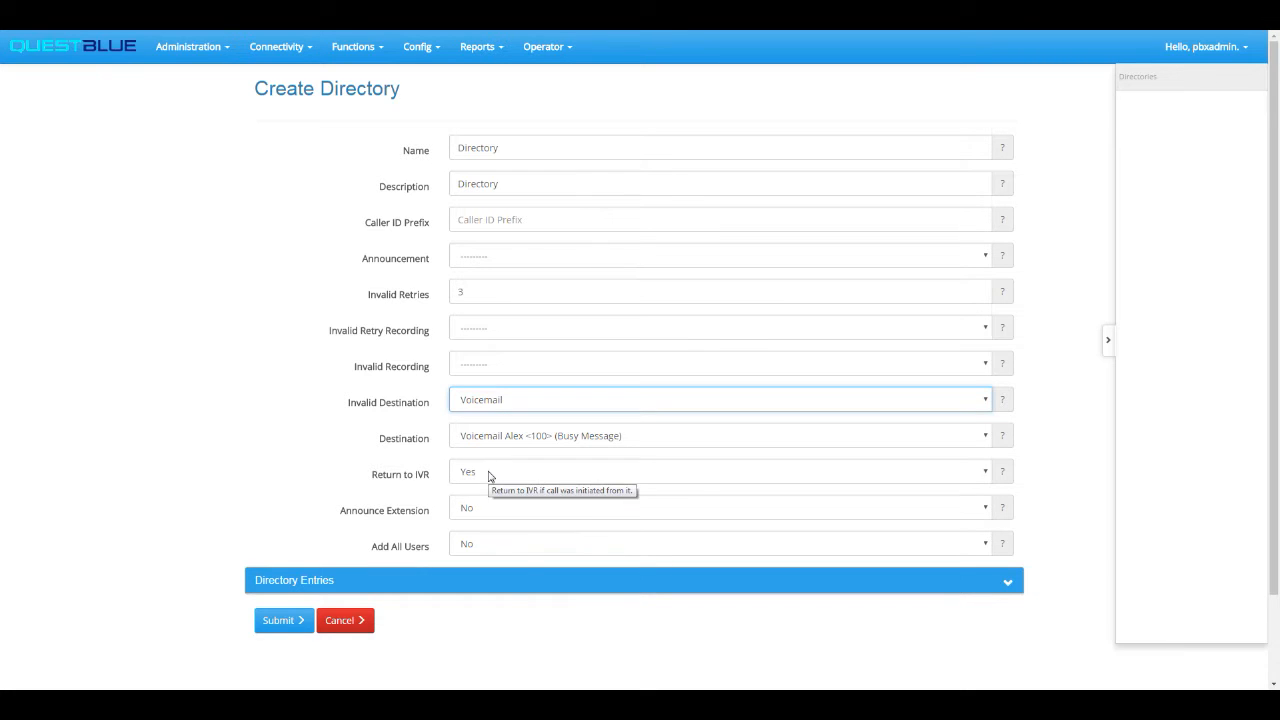
left_click(488, 474)
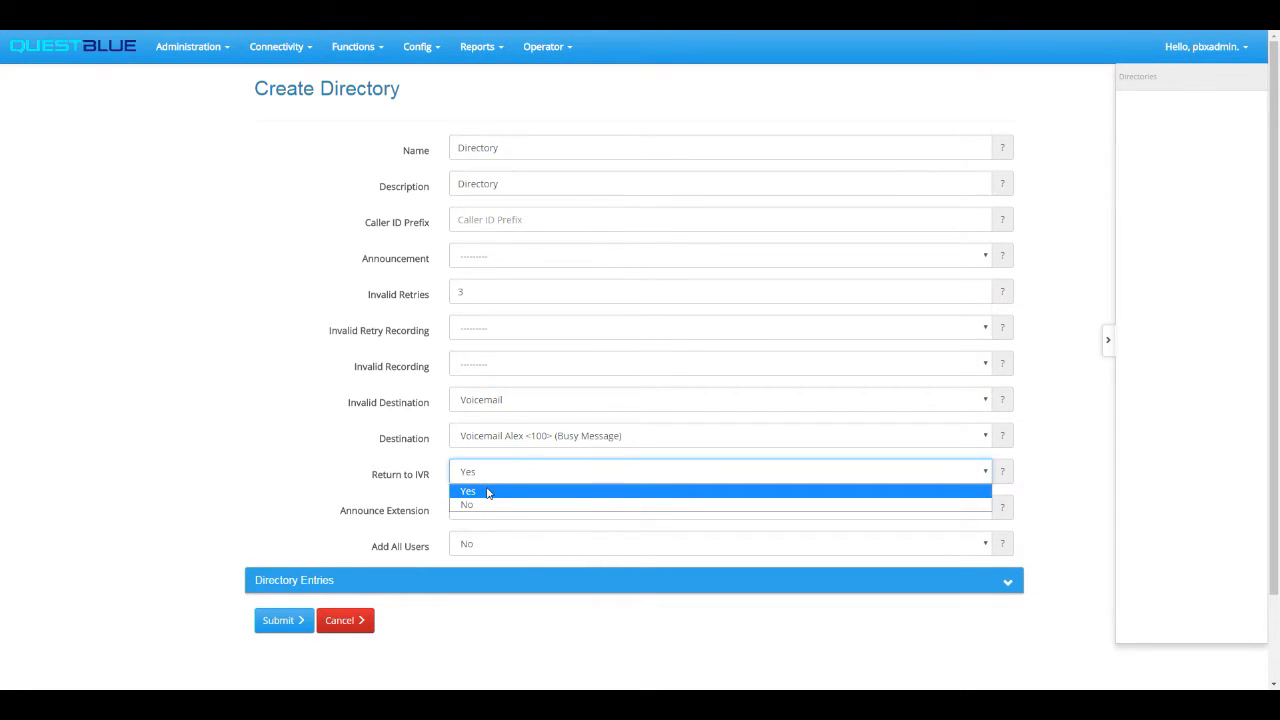
left_click(488, 491)
Step: Reset the invalid destination to the blank option and set Announce Extension to Yes
left_click(547, 402)
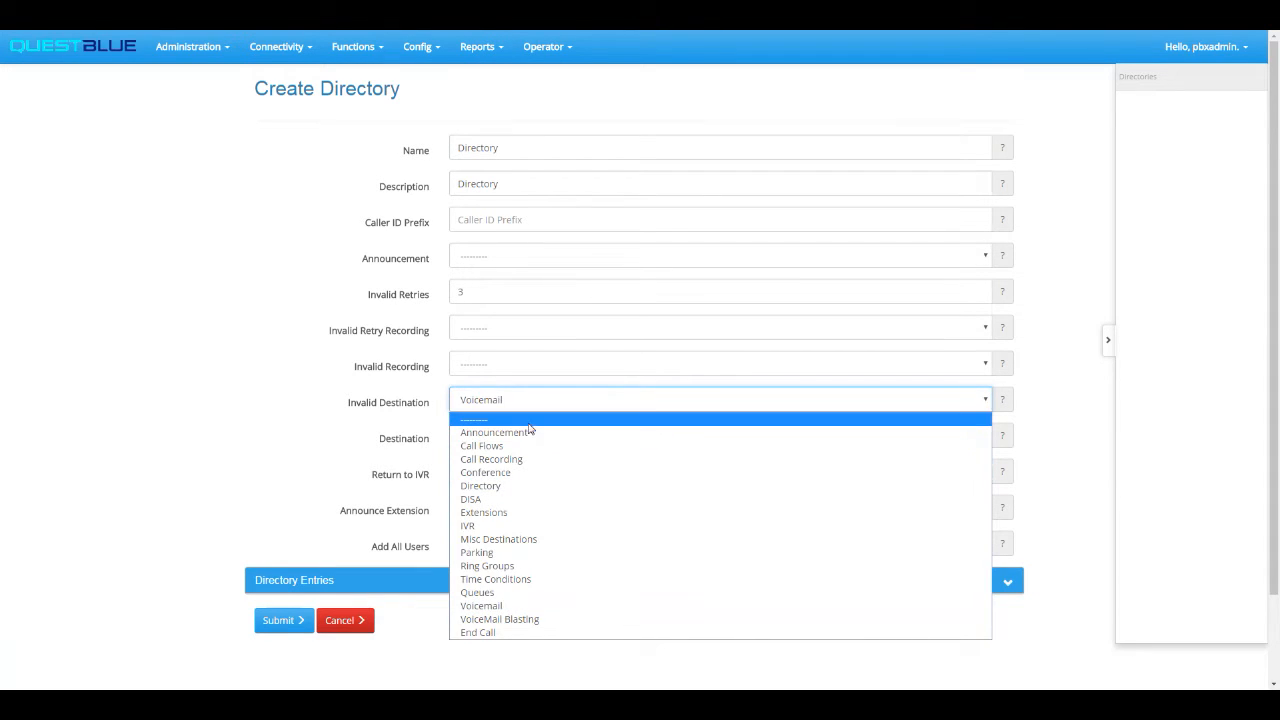
left_click(540, 420)
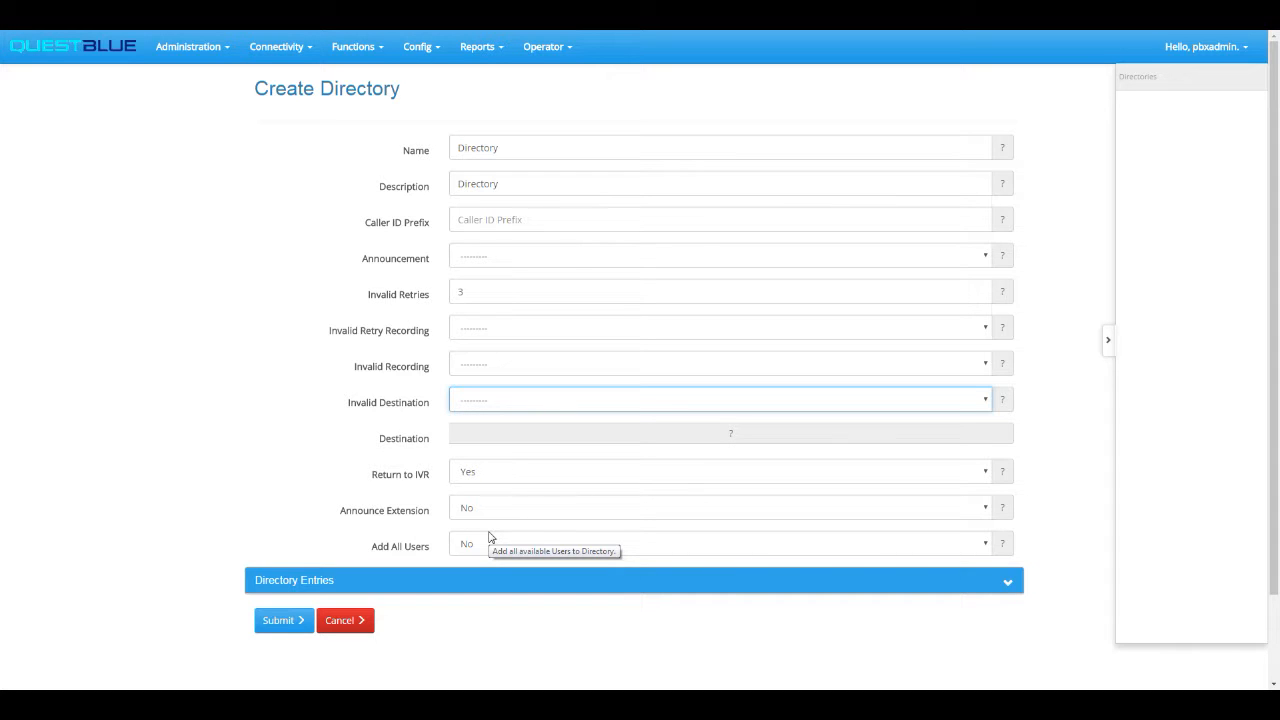
left_click(432, 516)
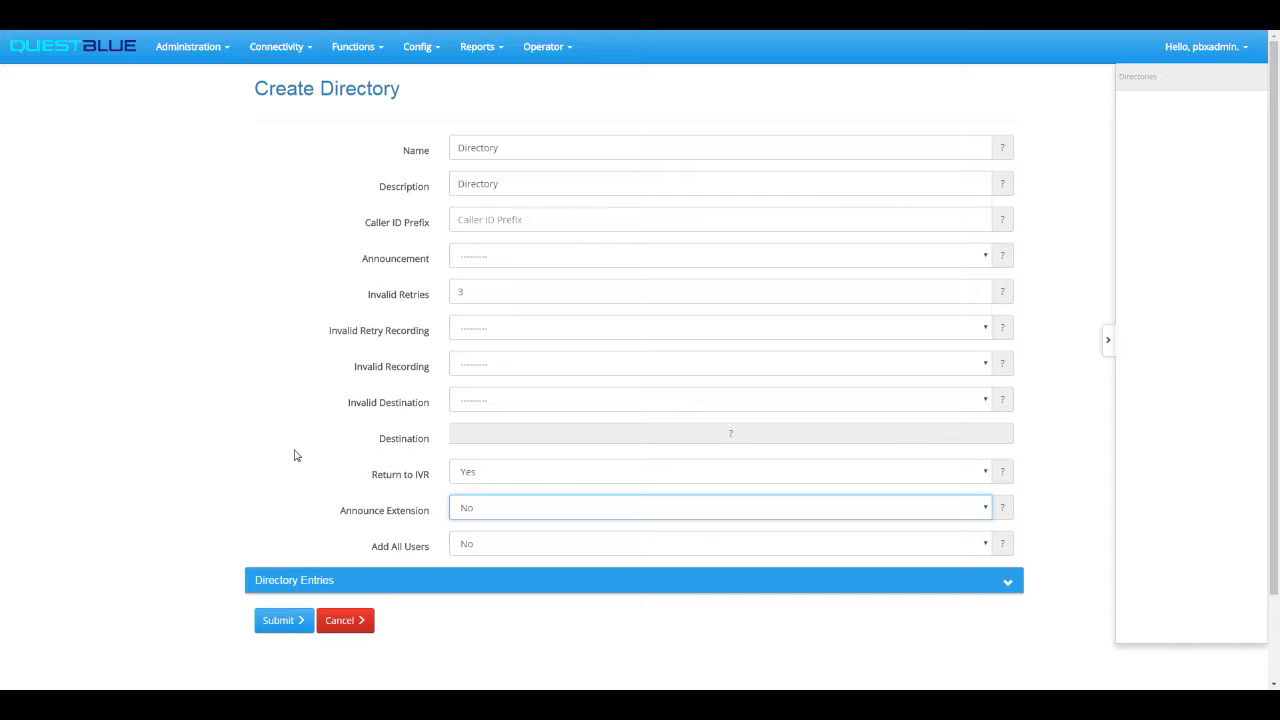
left_click(509, 511)
left_click(503, 531)
Step: Switch Add All Users to Yes and back to No
left_click(494, 545)
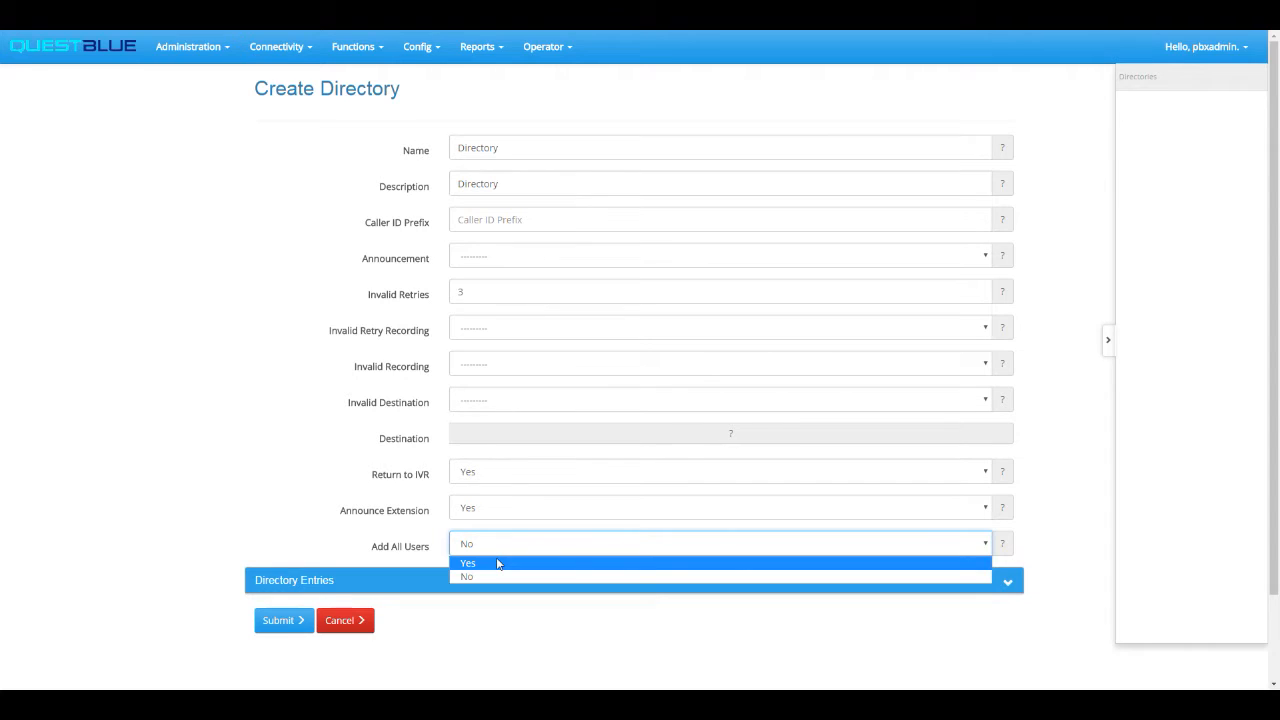
left_click(497, 564)
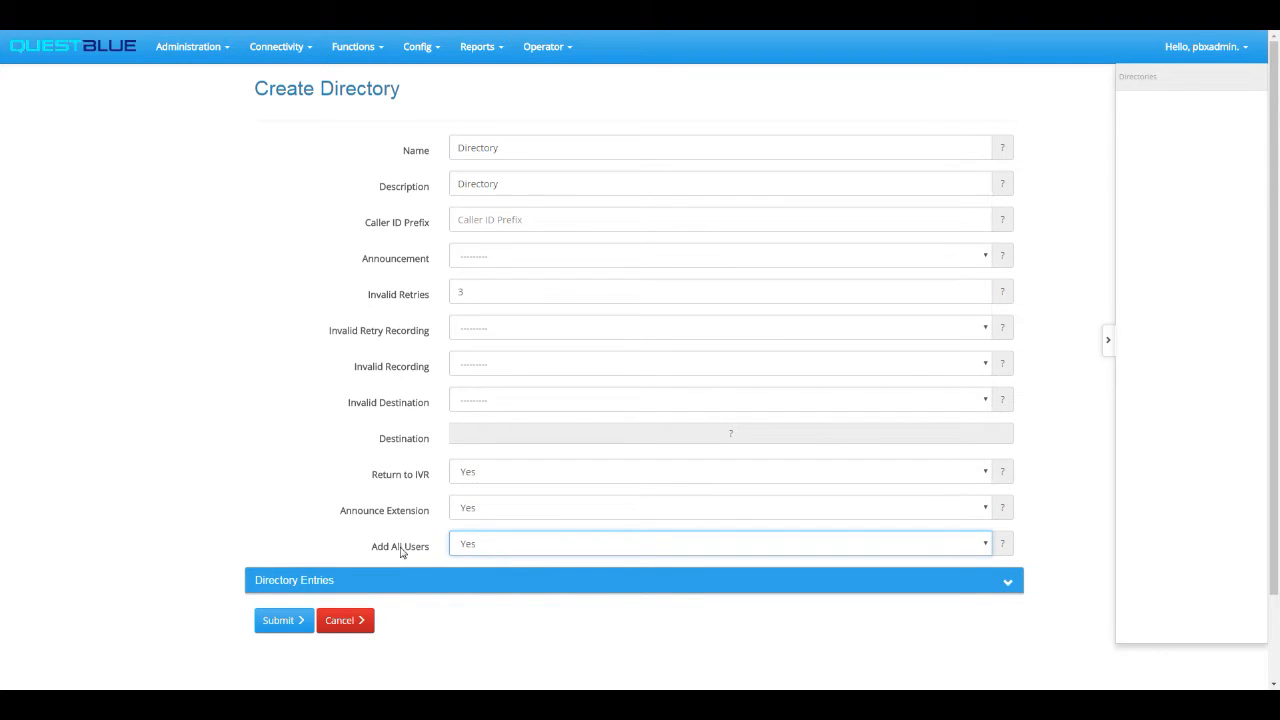
scroll(440, 495, "down", 2)
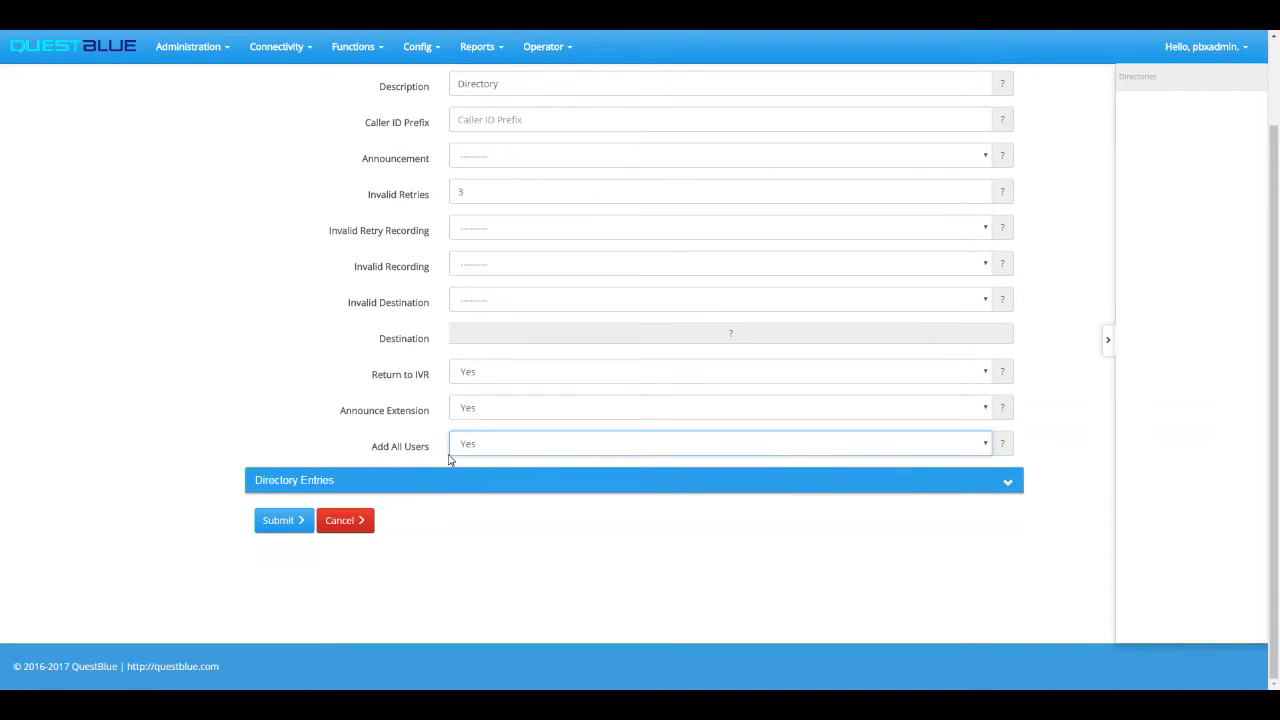
left_click(502, 452)
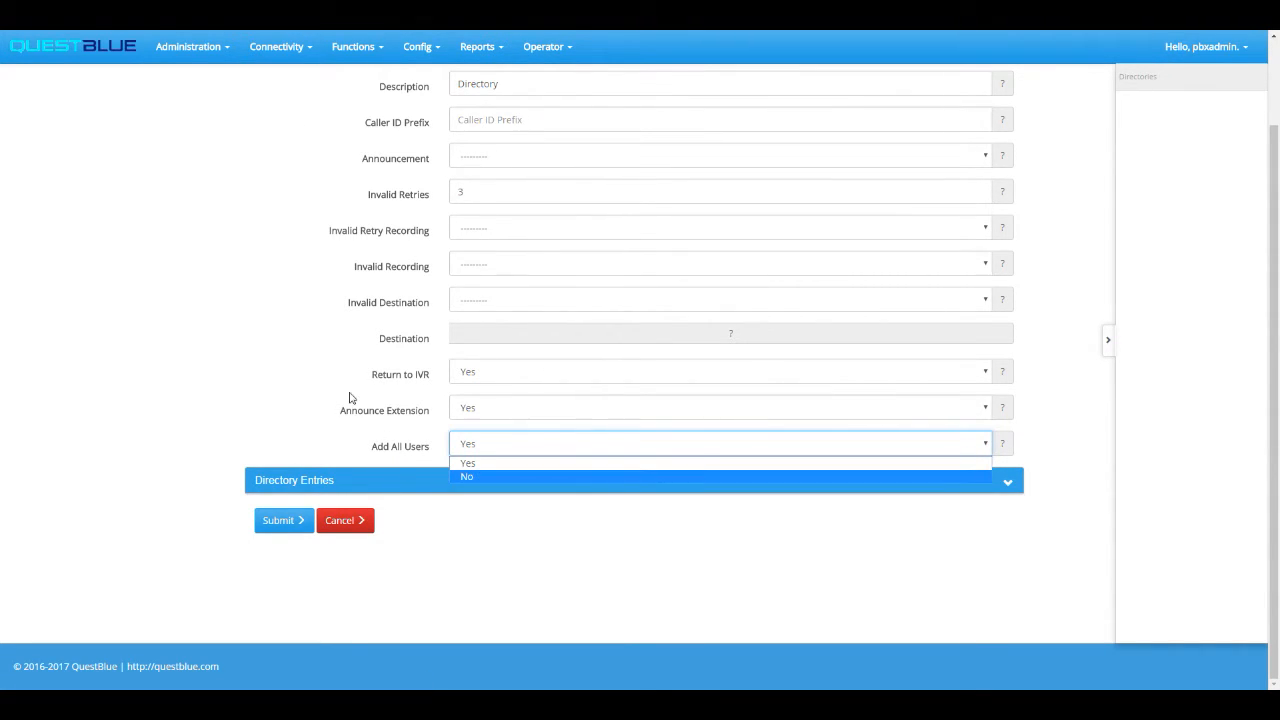
left_click(467, 479)
Step: Expand the directory entries and assign the user at extension 100 to the first entry, dismissing the alert
left_click(337, 489)
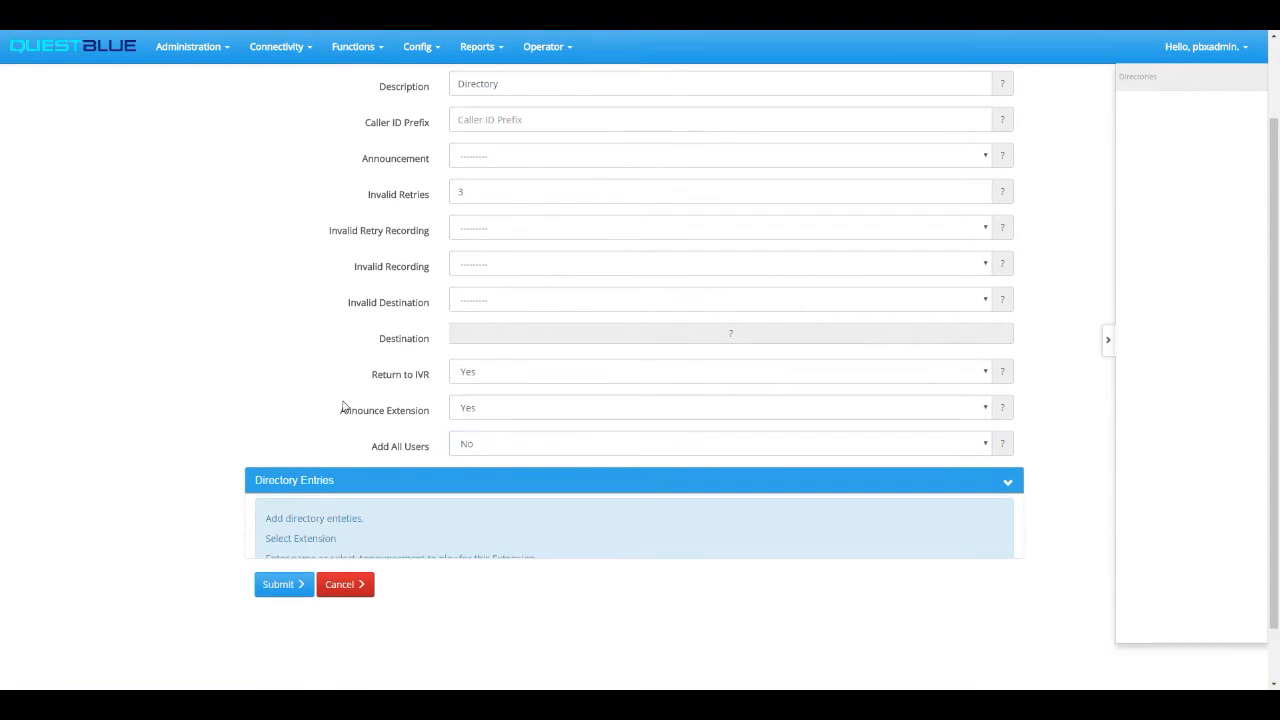
scroll(407, 425, "down", 2)
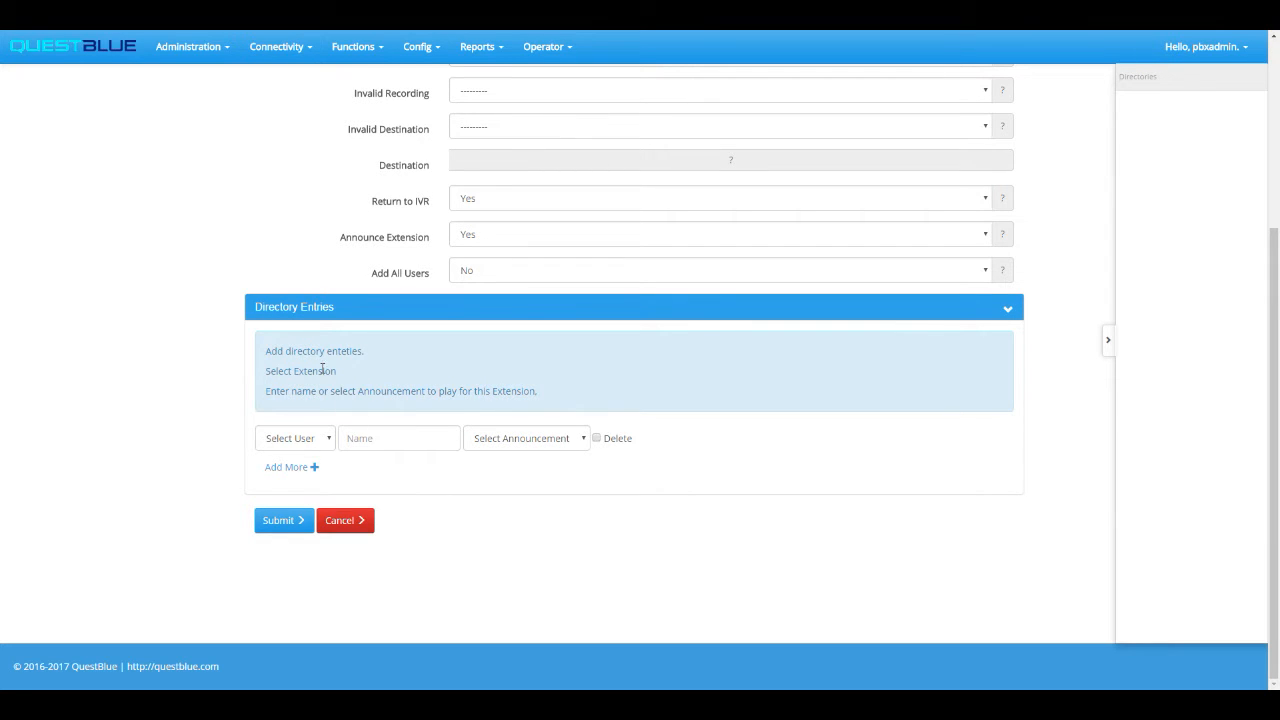
left_click(324, 443)
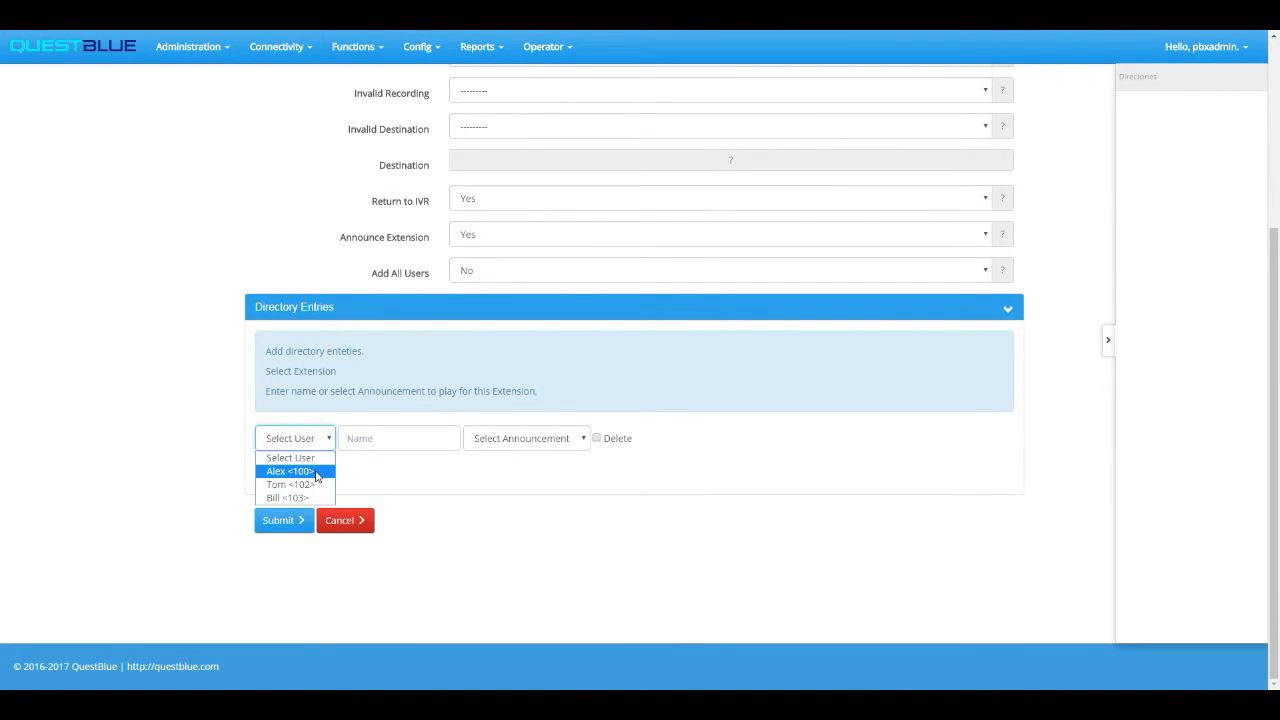
left_click(290, 471)
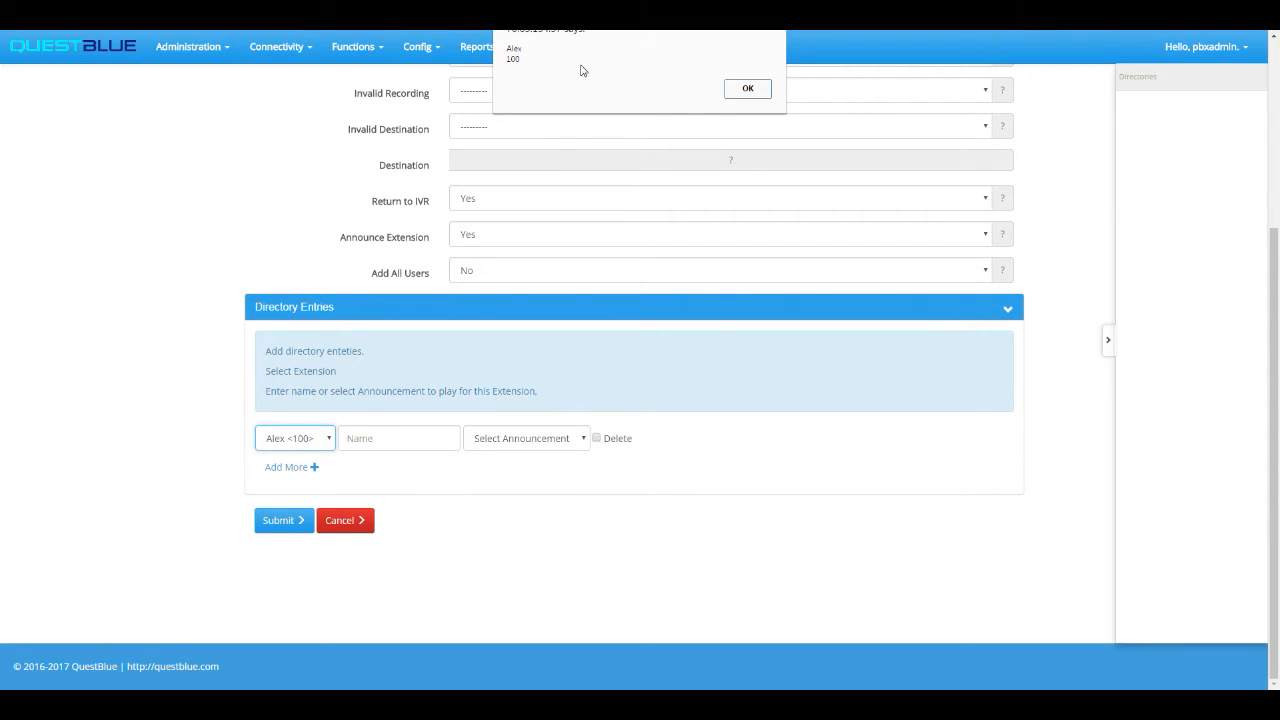
left_click(745, 90)
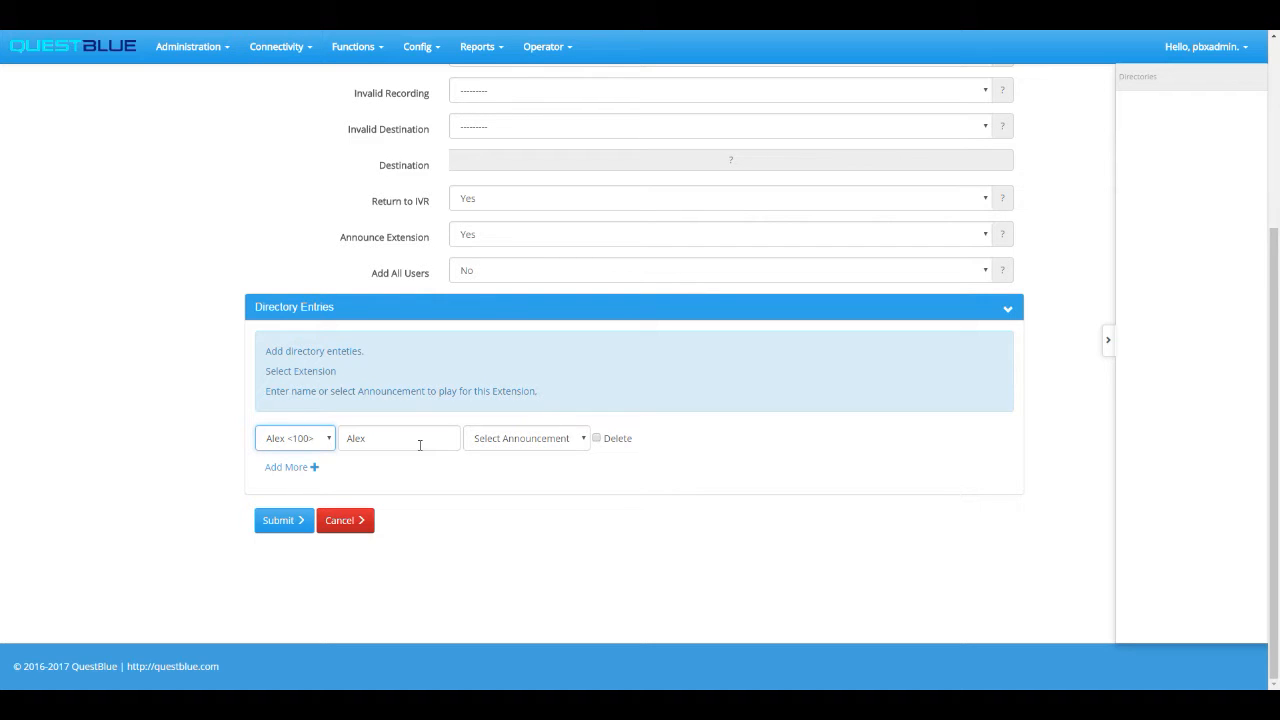
Step: Replace the first entry's name with the extension 100 user's first name in lowercase
double_click(368, 438)
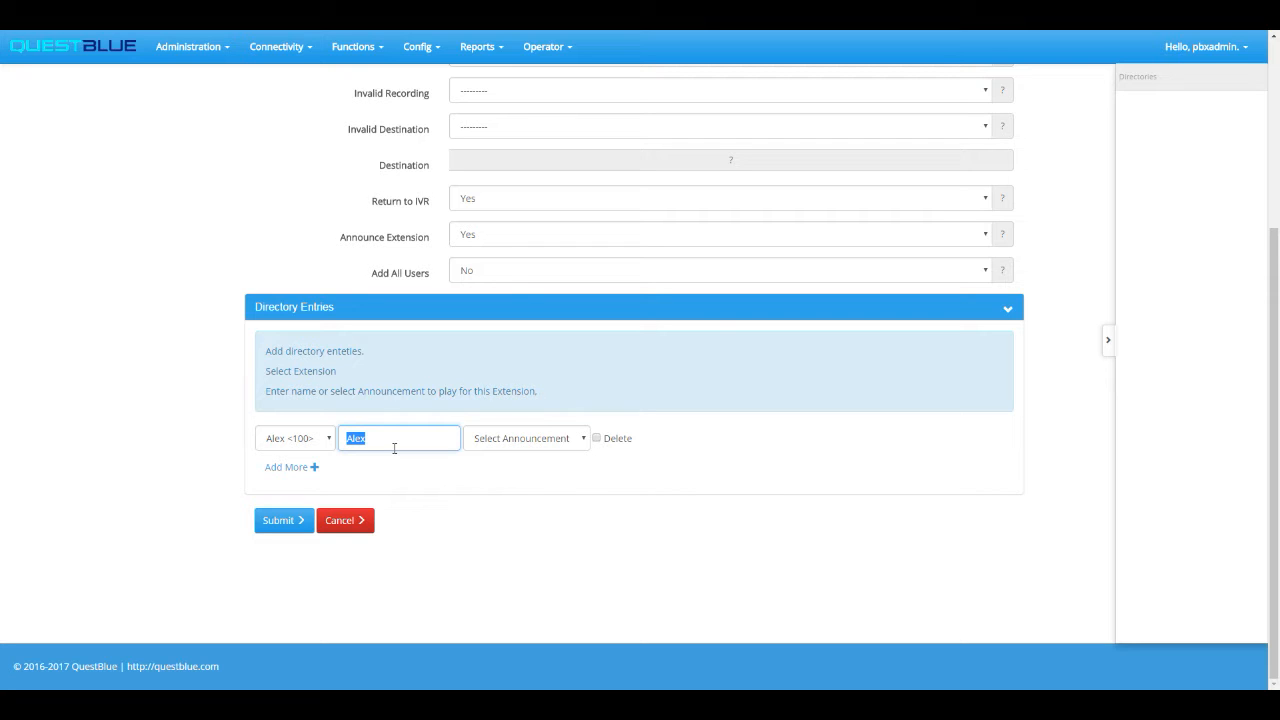
type("phil")
left_click_drag(365, 438, 340, 438)
key("BackSpace")
type("alex")
Step: Add a second directory entry for the user at extension 102 and dismiss the alert
left_click(307, 470)
left_click(316, 474)
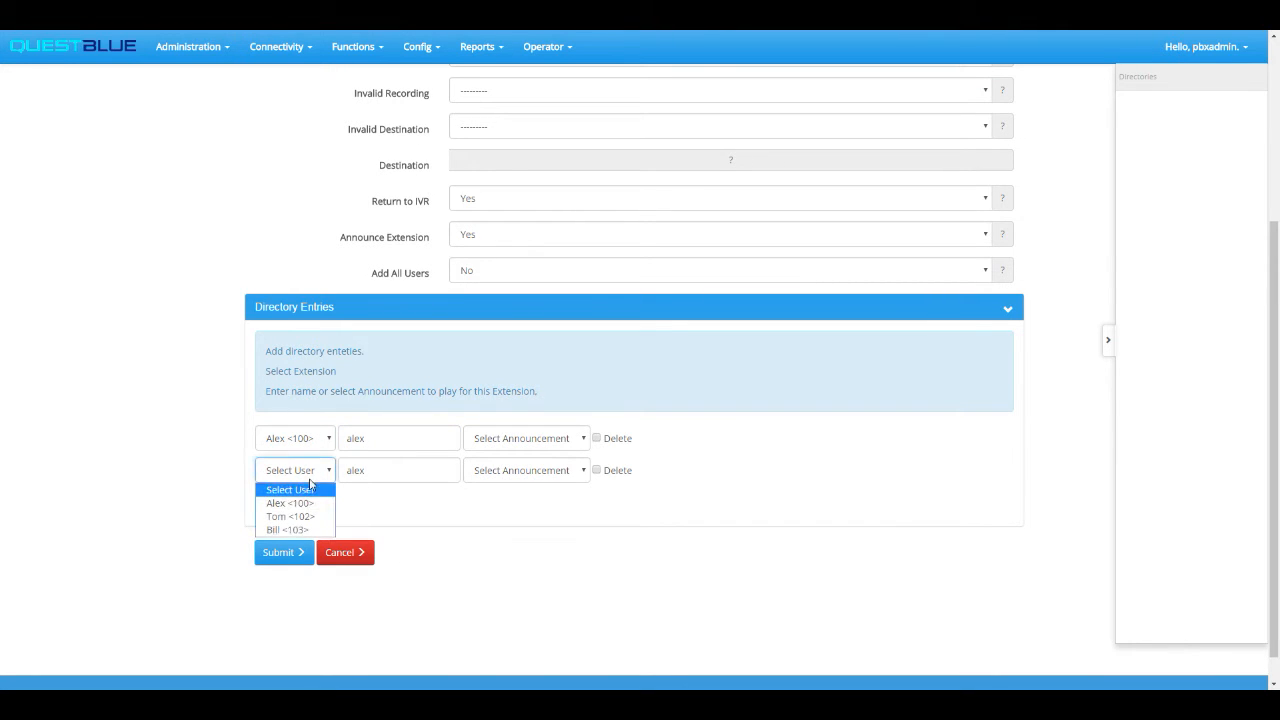
left_click(300, 518)
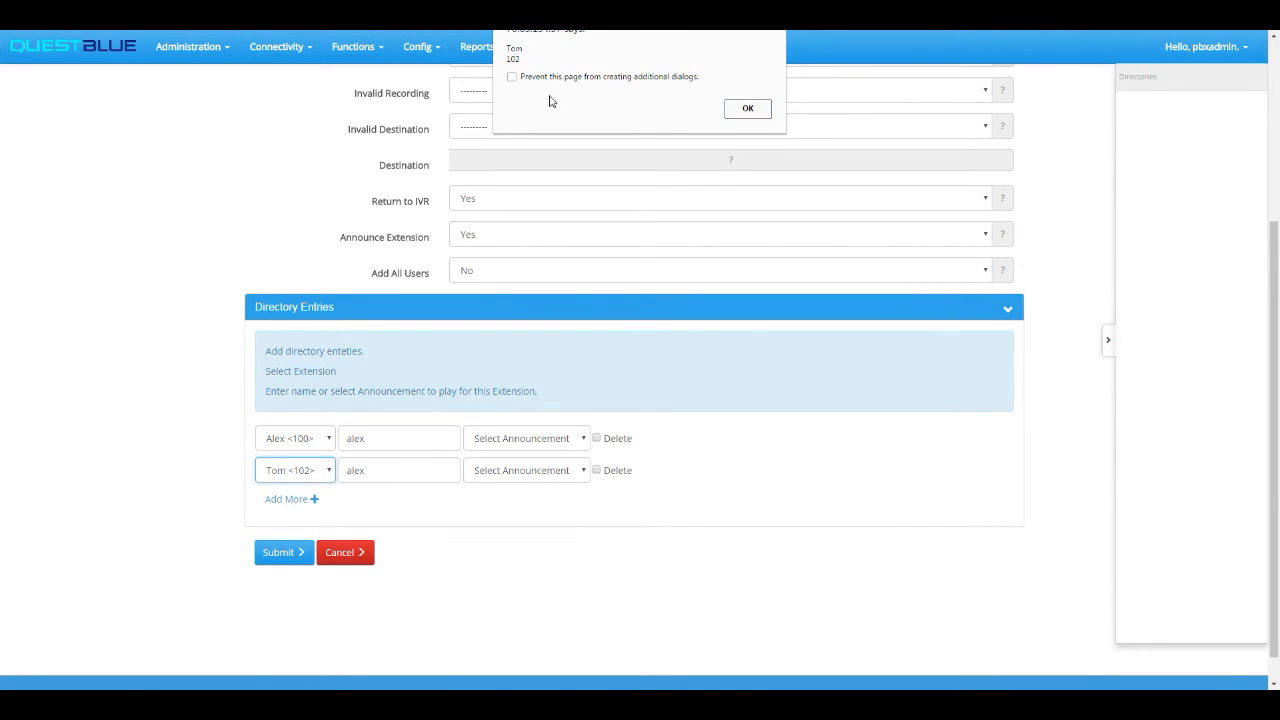
left_click(750, 110)
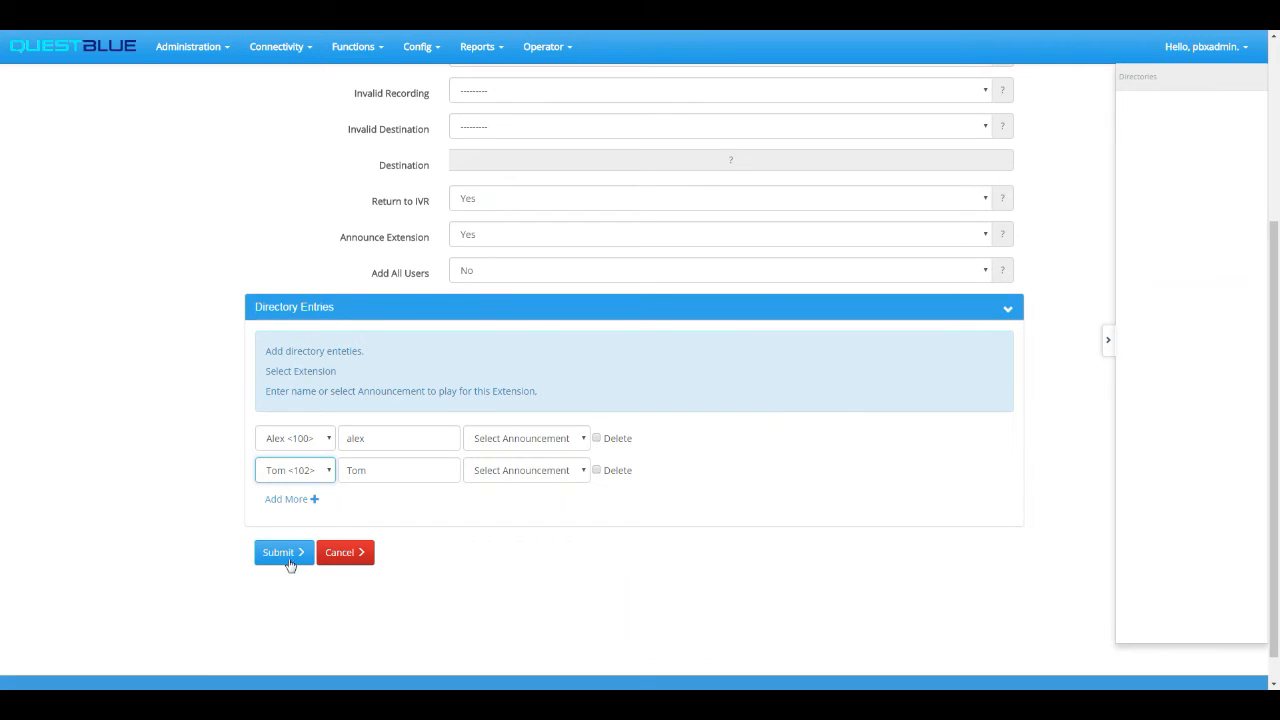
Step: Add a third directory entry for the user at extension 103 and dismiss the alert
left_click(315, 500)
left_click(318, 503)
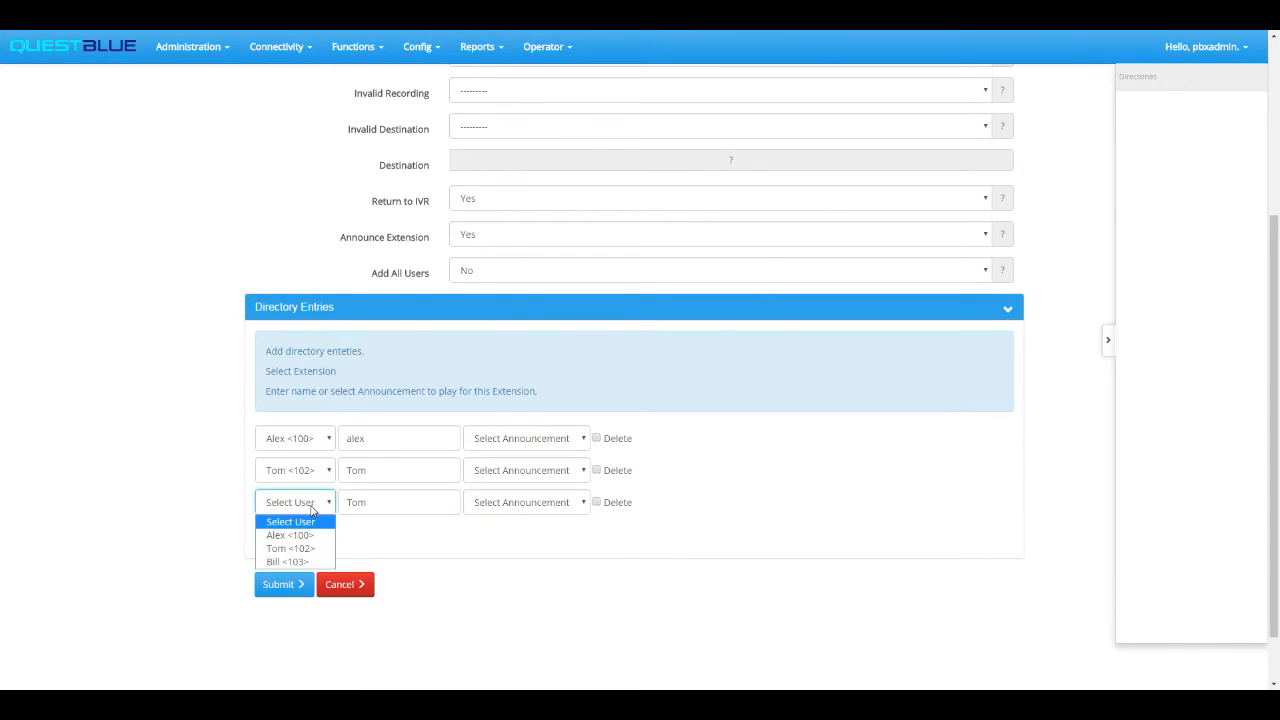
left_click(300, 563)
left_click(752, 110)
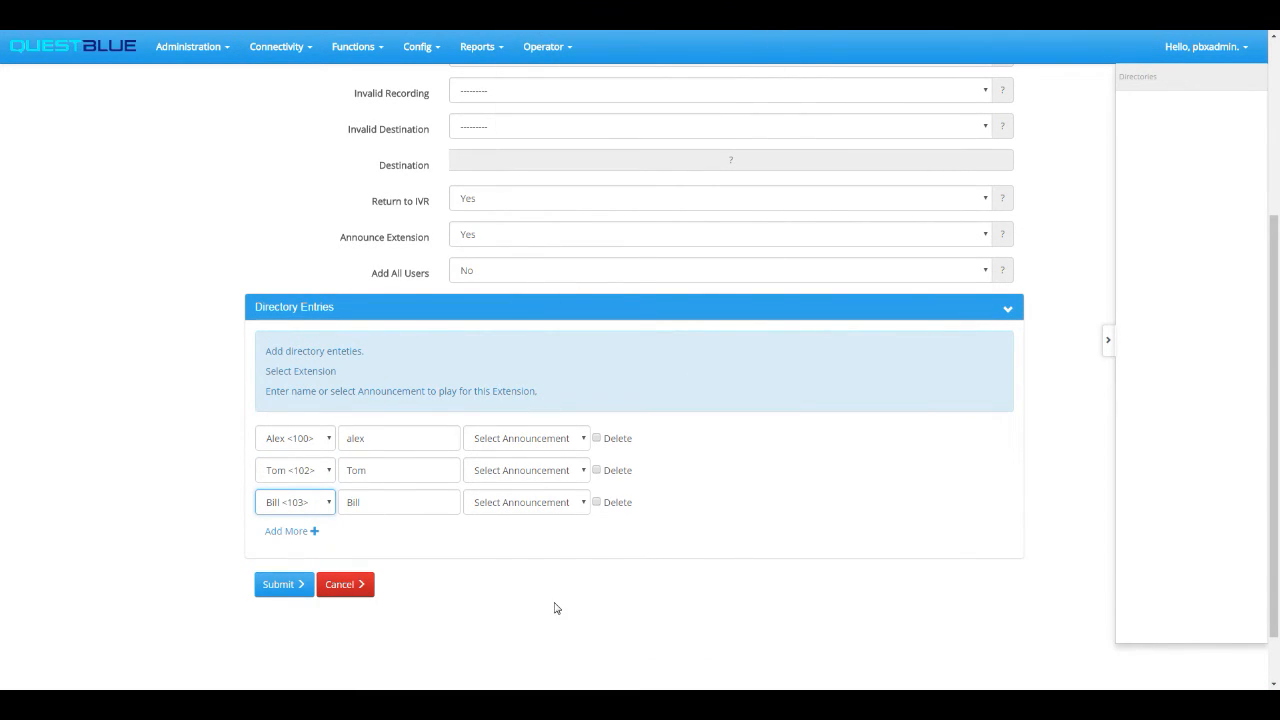
Step: Check the announcement choices for the extension 102 entry without picking one, and submit the new directory
left_click(525, 472)
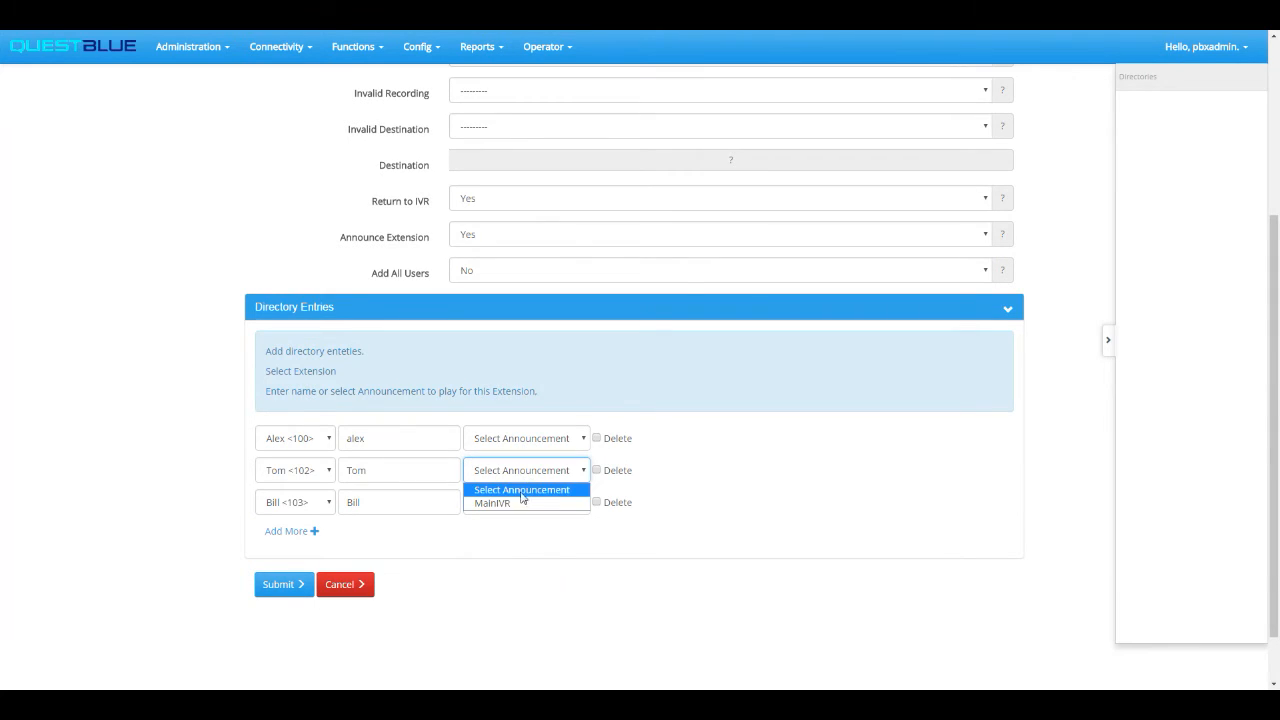
left_click(728, 499)
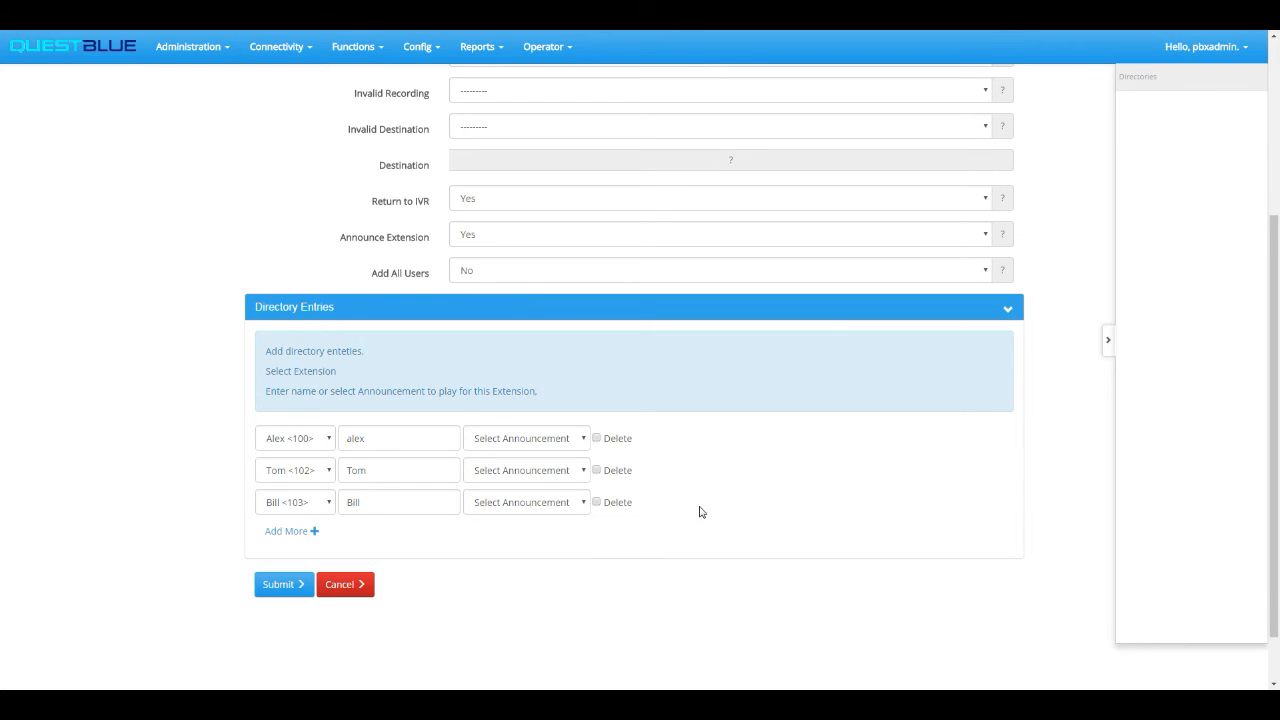
left_click(296, 588)
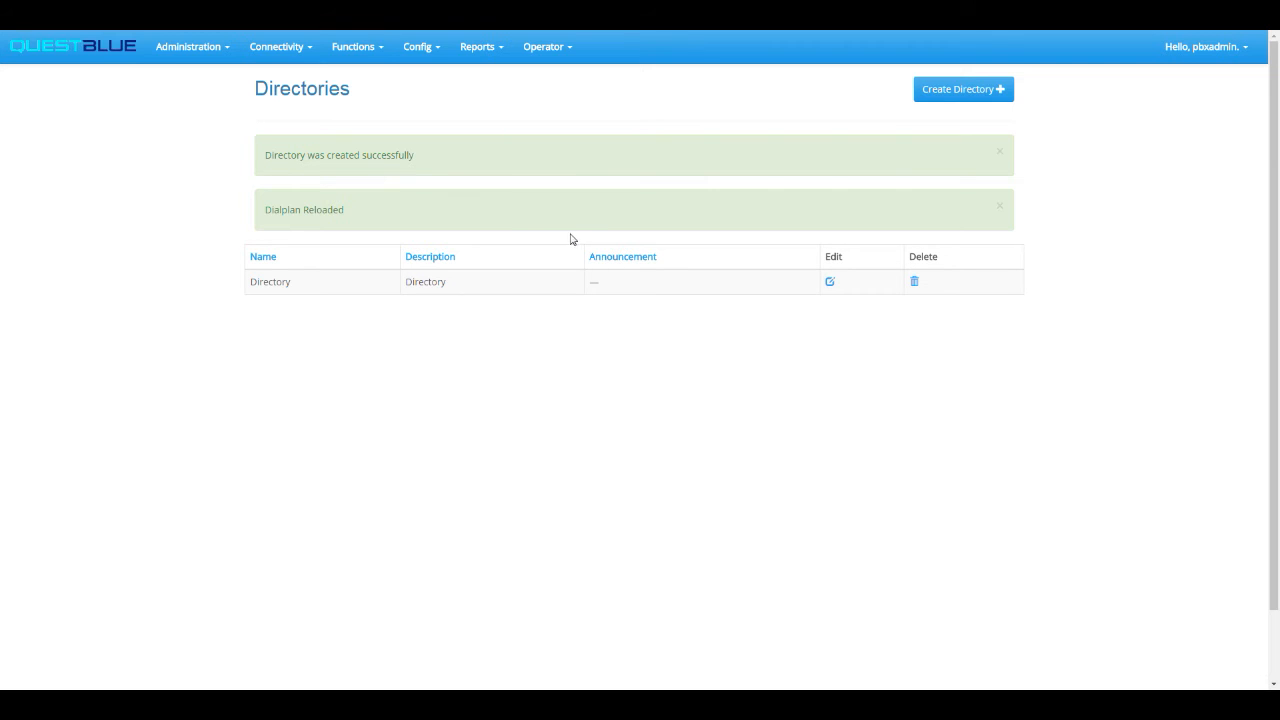
Step: Open the MainIVR at extension 800 for editing and expand its IVR entries
left_click(355, 58)
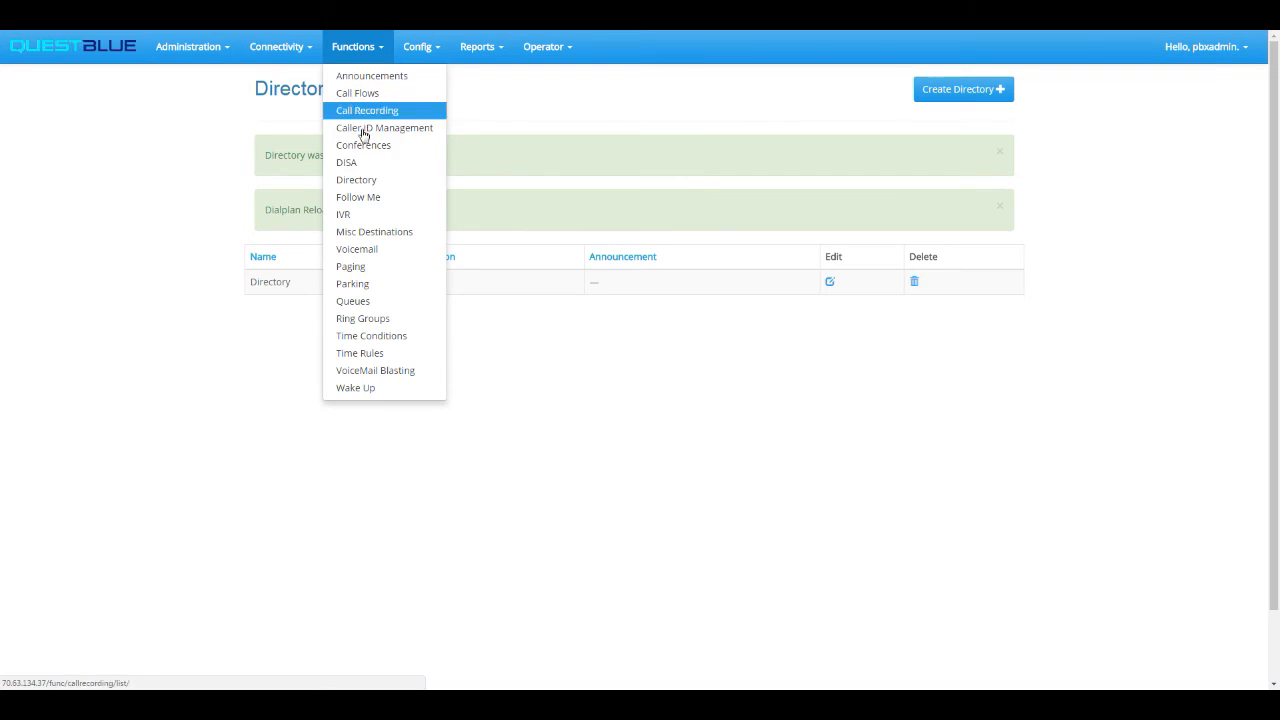
left_click(358, 218)
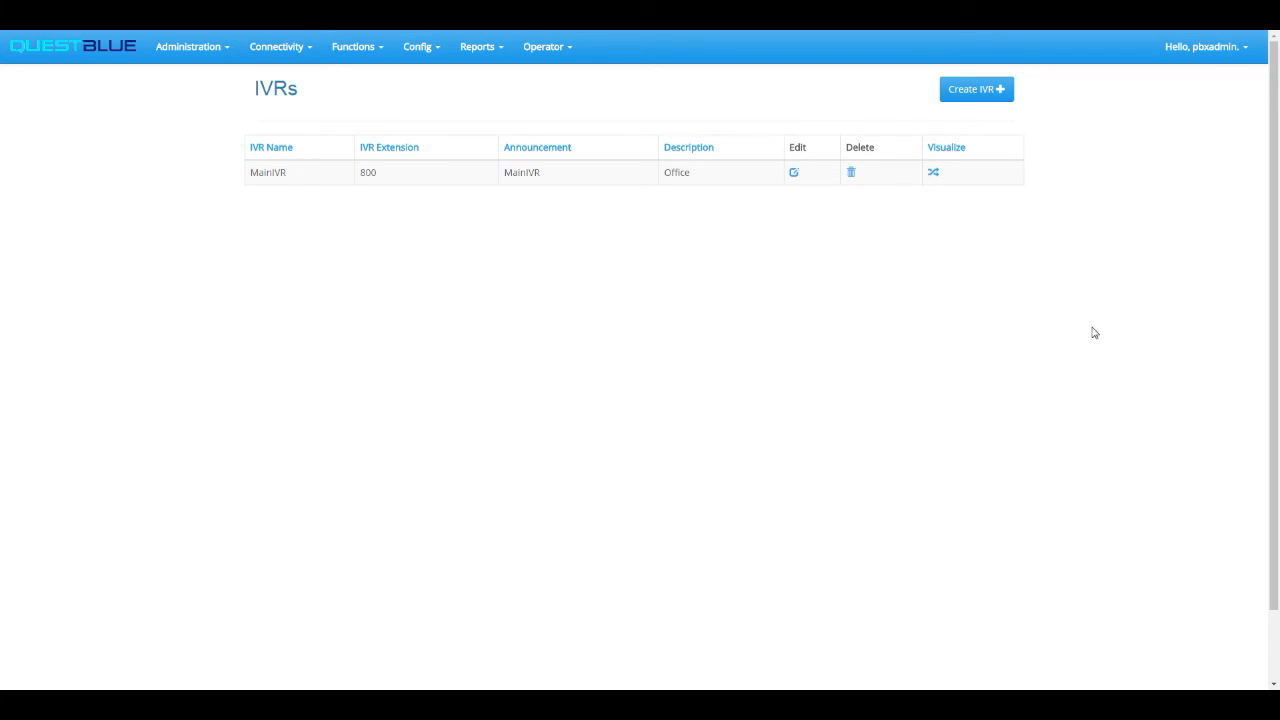
left_click(794, 176)
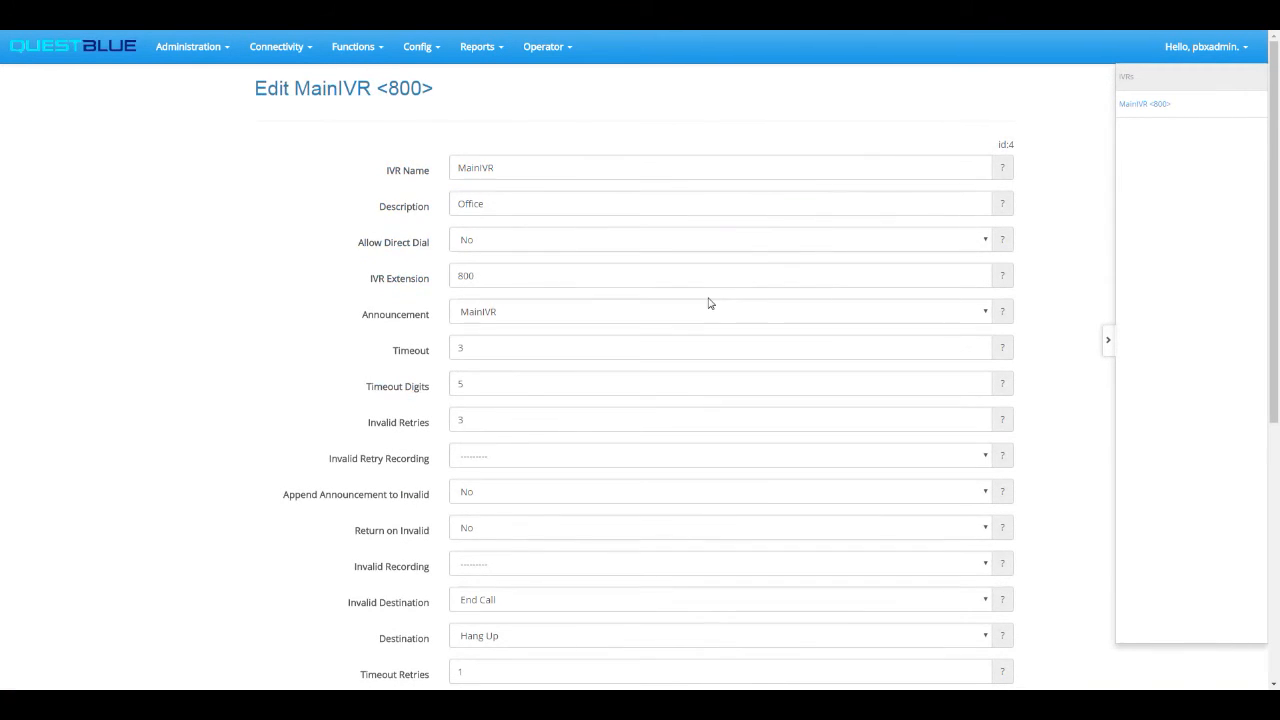
scroll(706, 303, "down", 1)
scroll(706, 303, "down", 5)
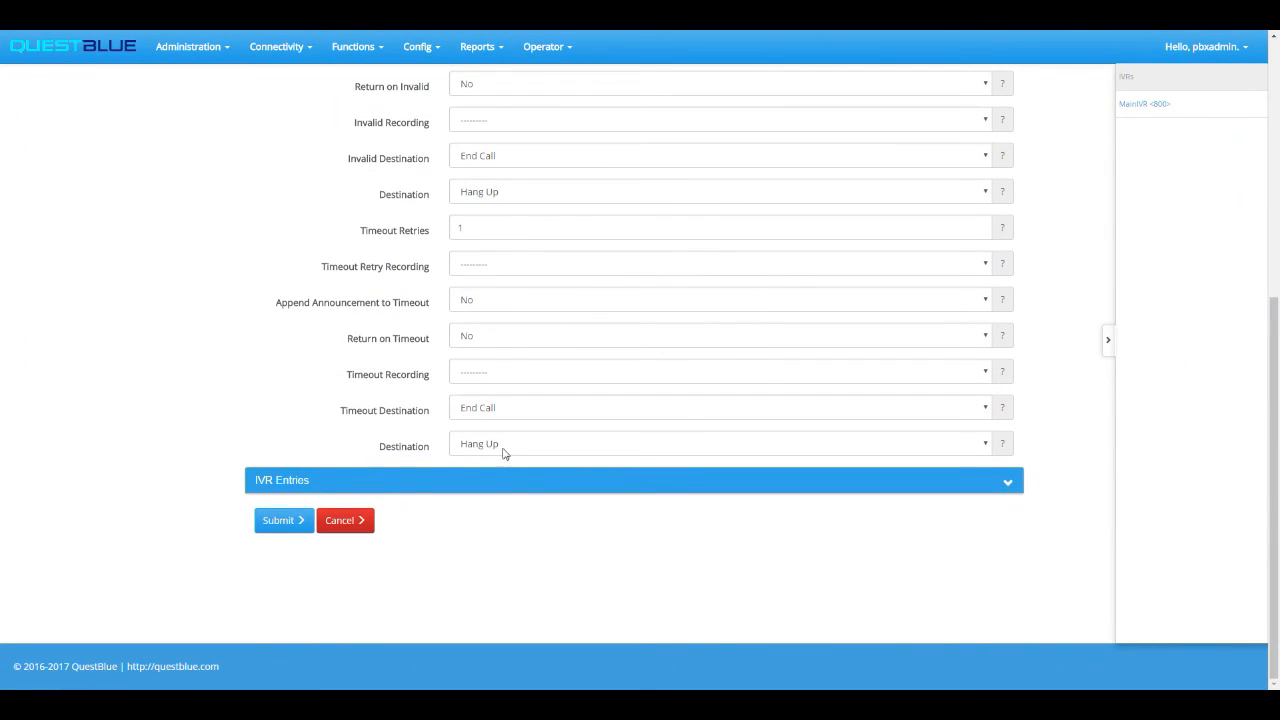
left_click(409, 483)
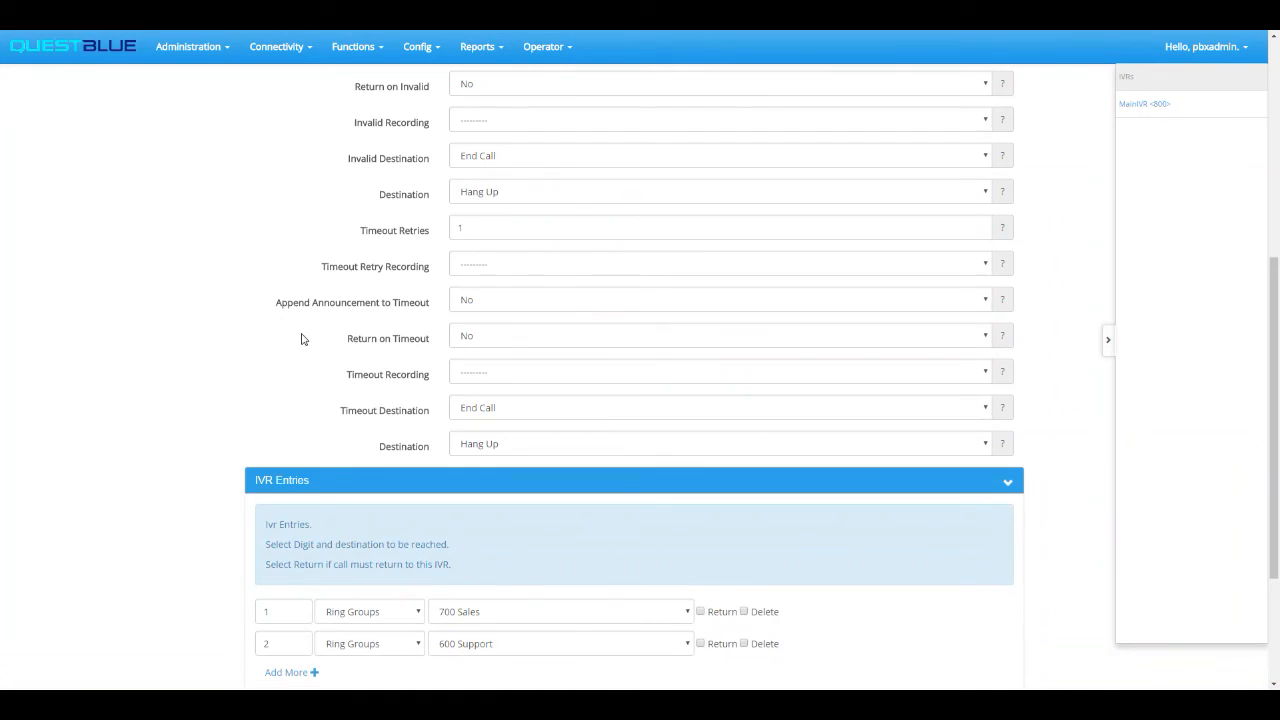
scroll(303, 343, "down", 2)
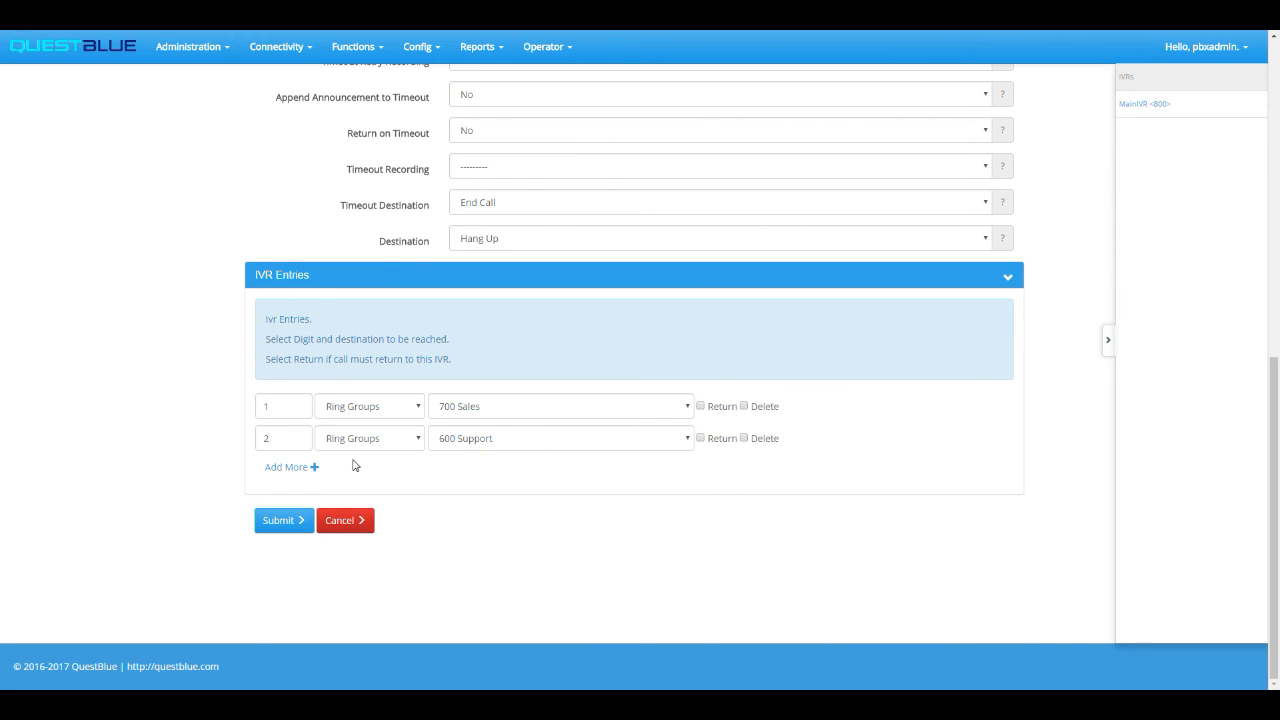
Step: Add a third IVR entry that routes digit # to the Directory destination named Directory, and submit the IVR
left_click(315, 468)
double_click(268, 474)
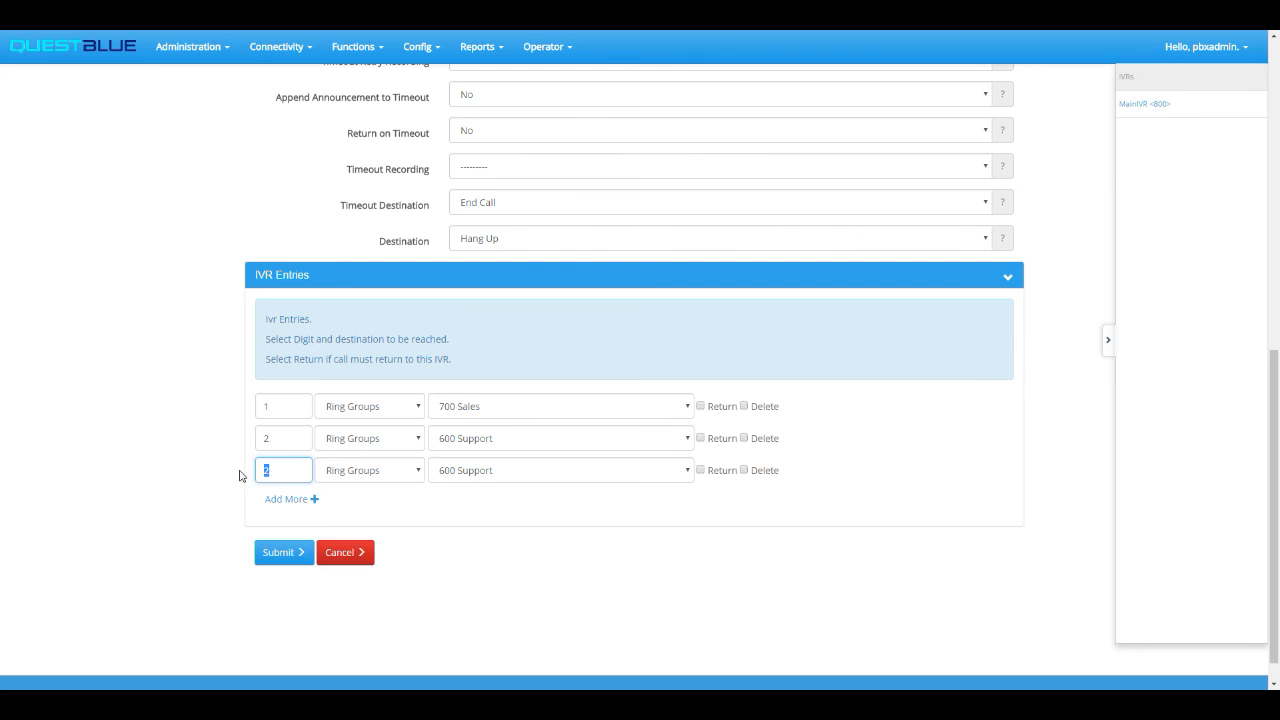
type("#")
left_click(368, 472)
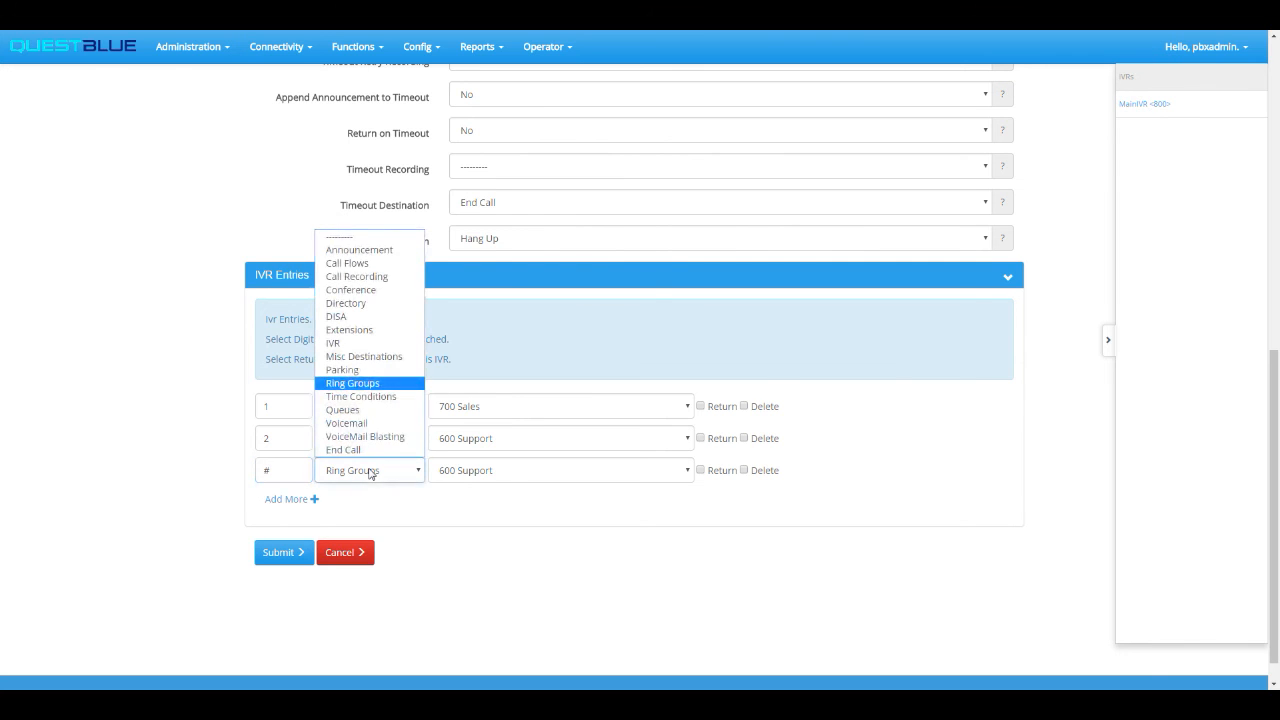
left_click(366, 305)
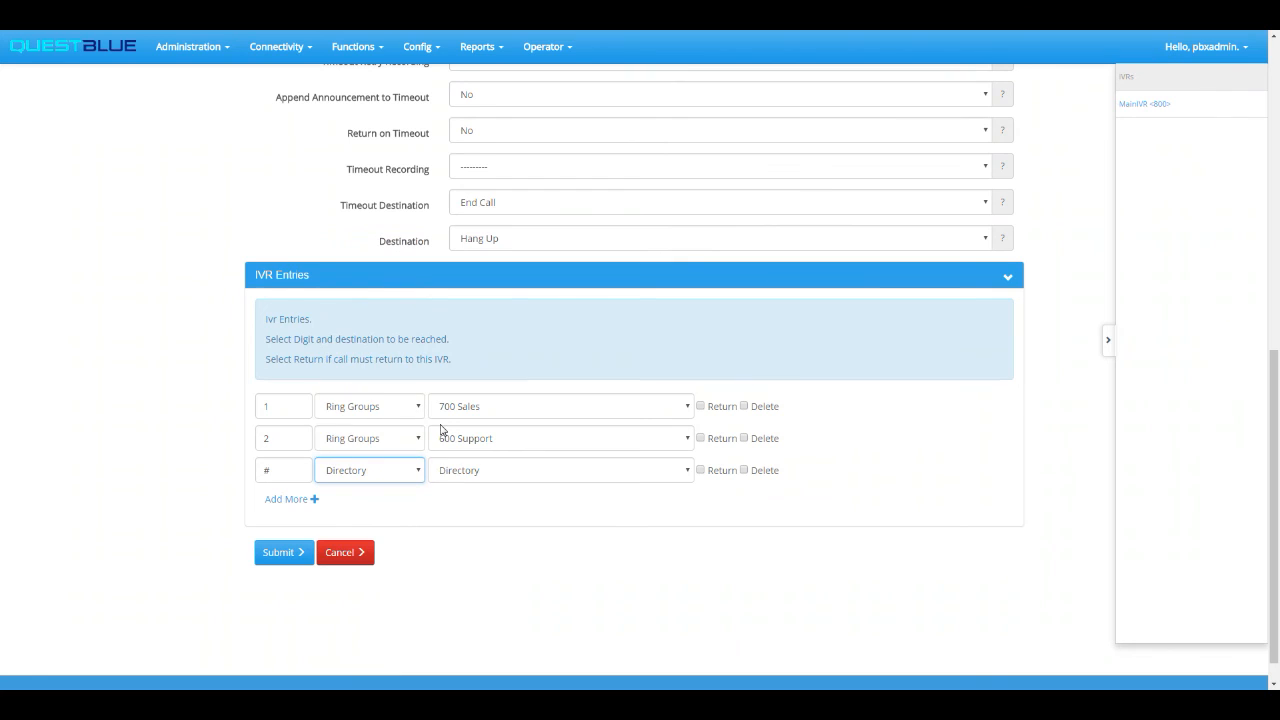
left_click(520, 475)
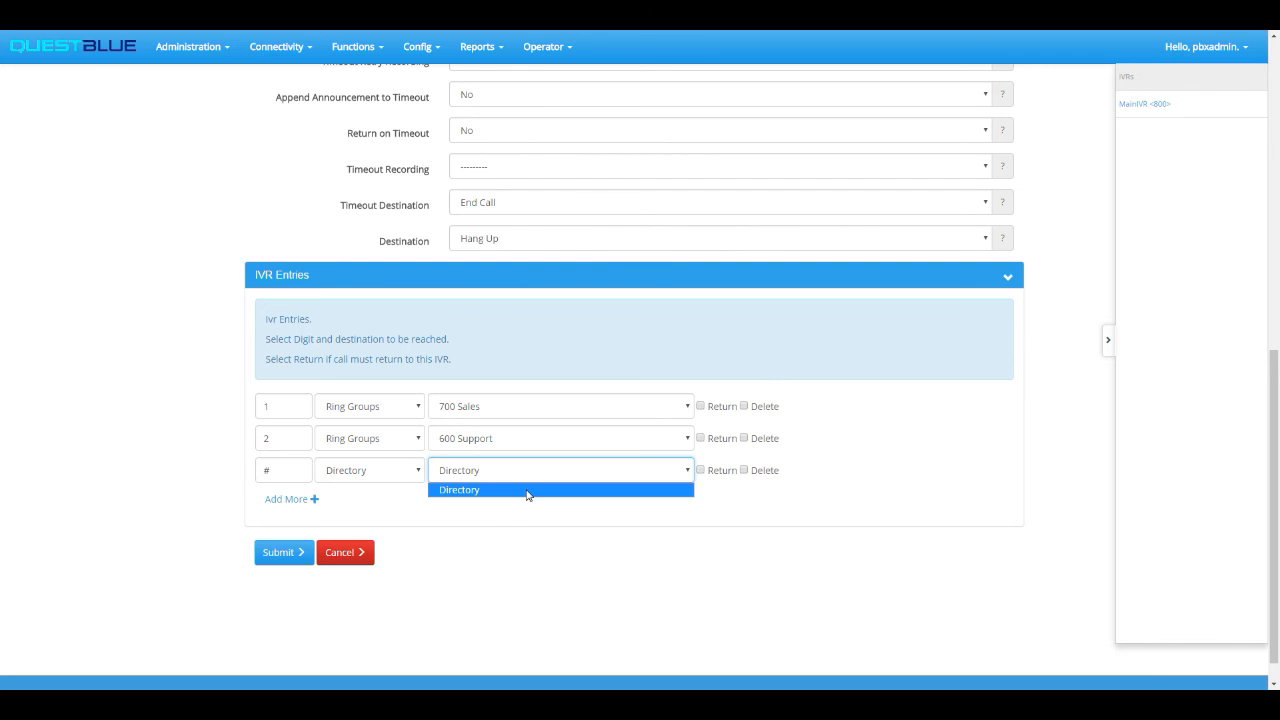
left_click(527, 495)
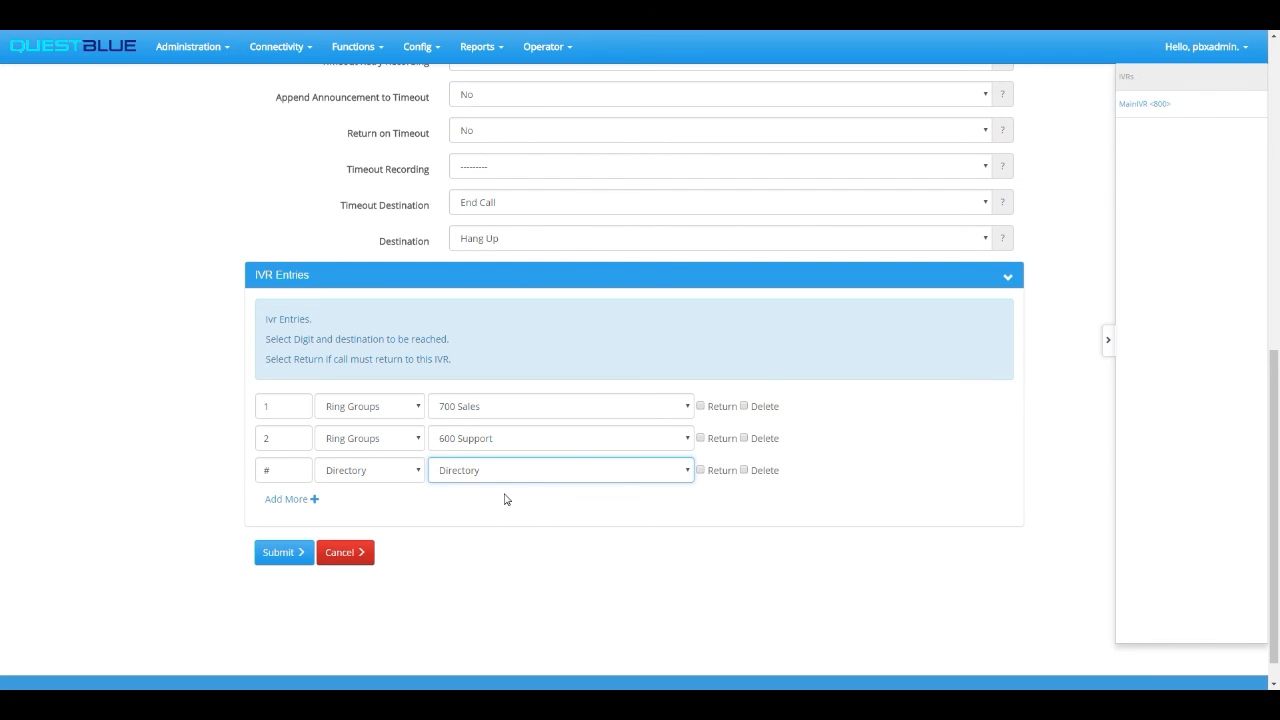
left_click(285, 555)
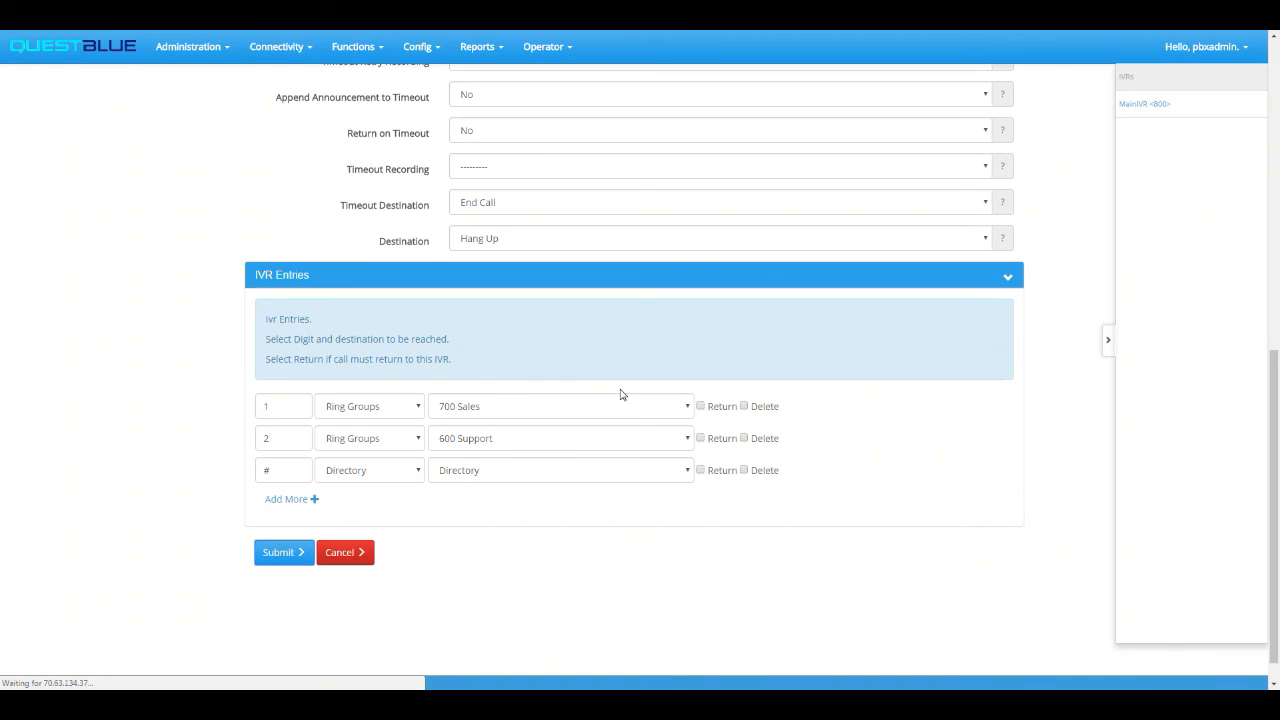